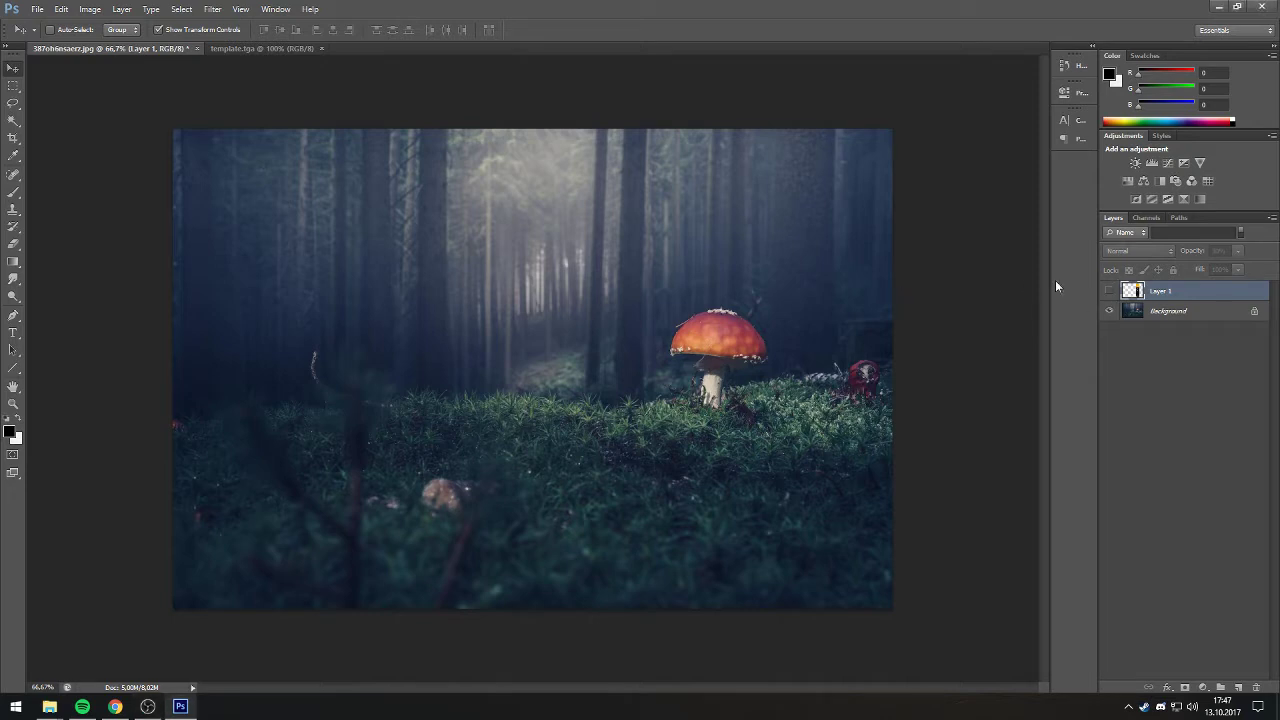
Show the skateboard overlay layer and crop the forest photo to the board's width around the mushroom.
left_click(1109, 291)
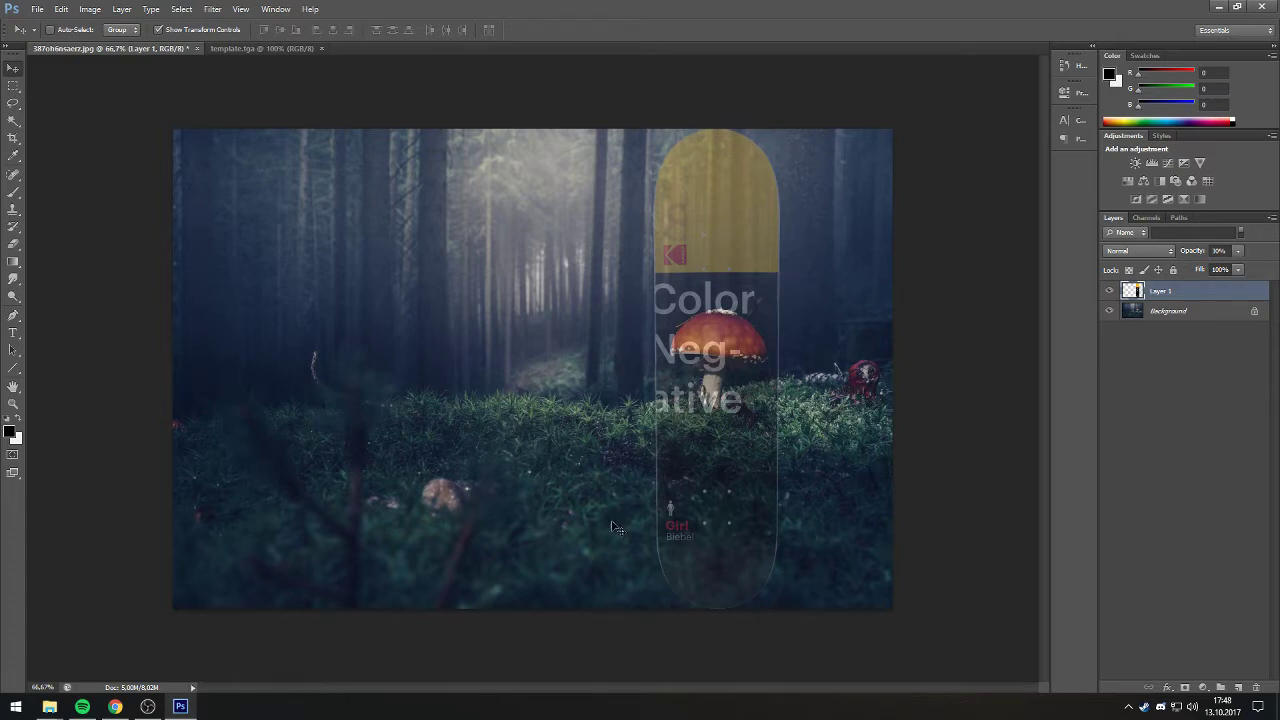
left_click(13, 138)
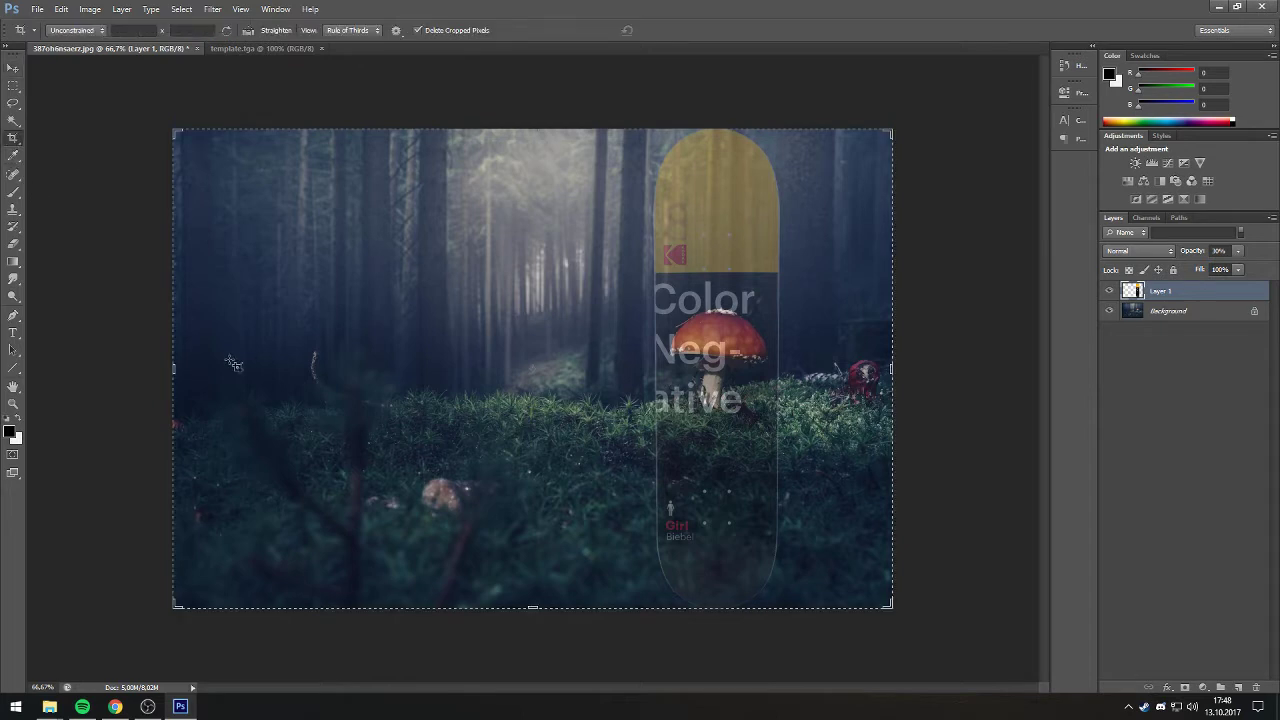
left_click_drag(171, 372, 414, 368)
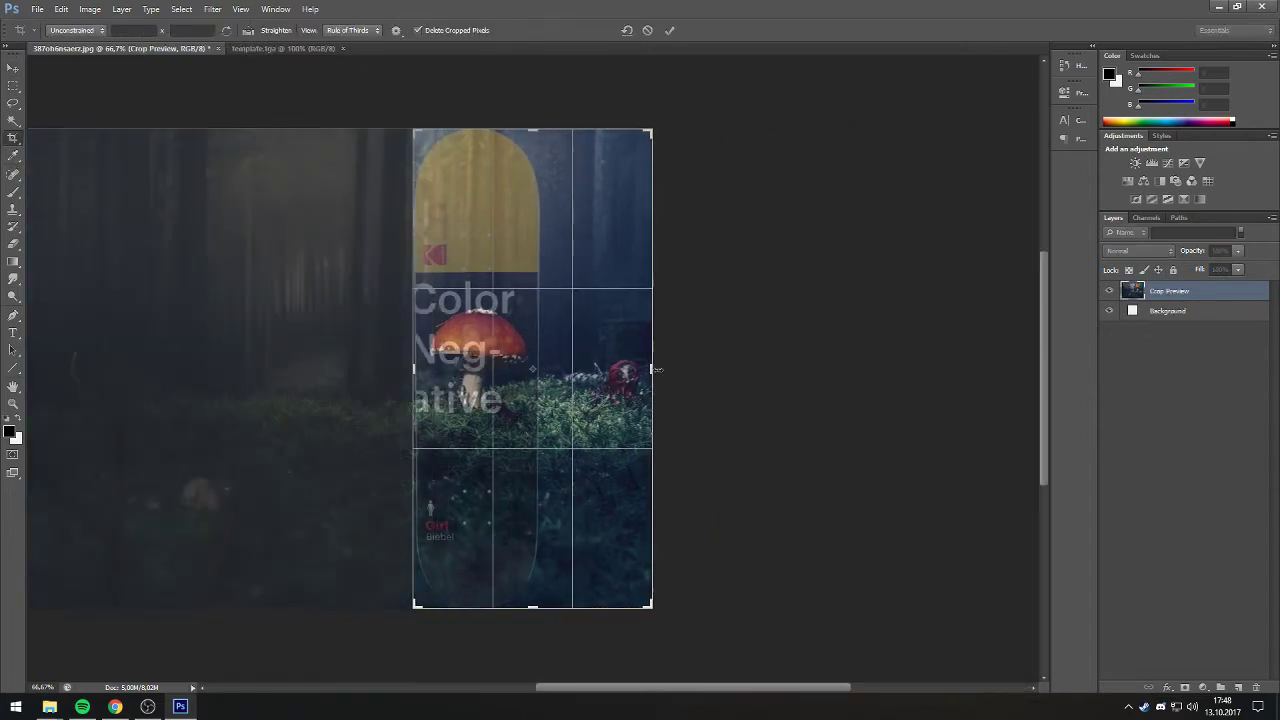
left_click_drag(650, 370, 598, 366)
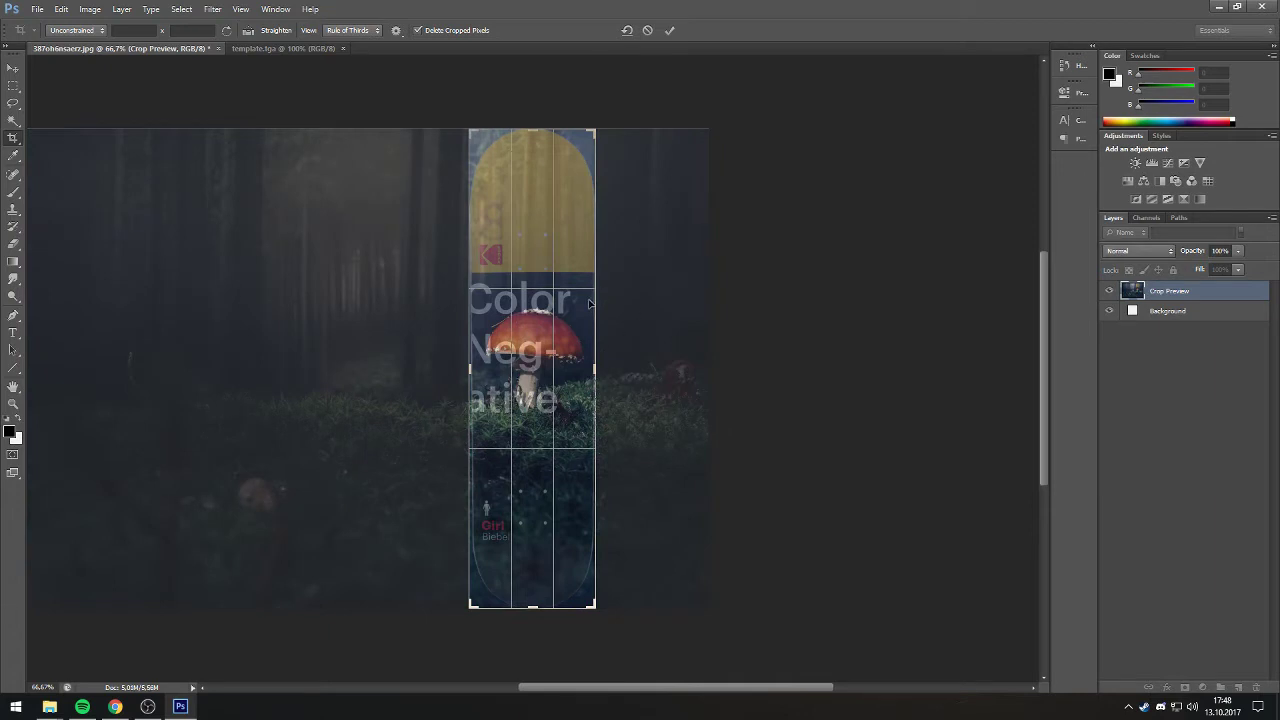
key("Return")
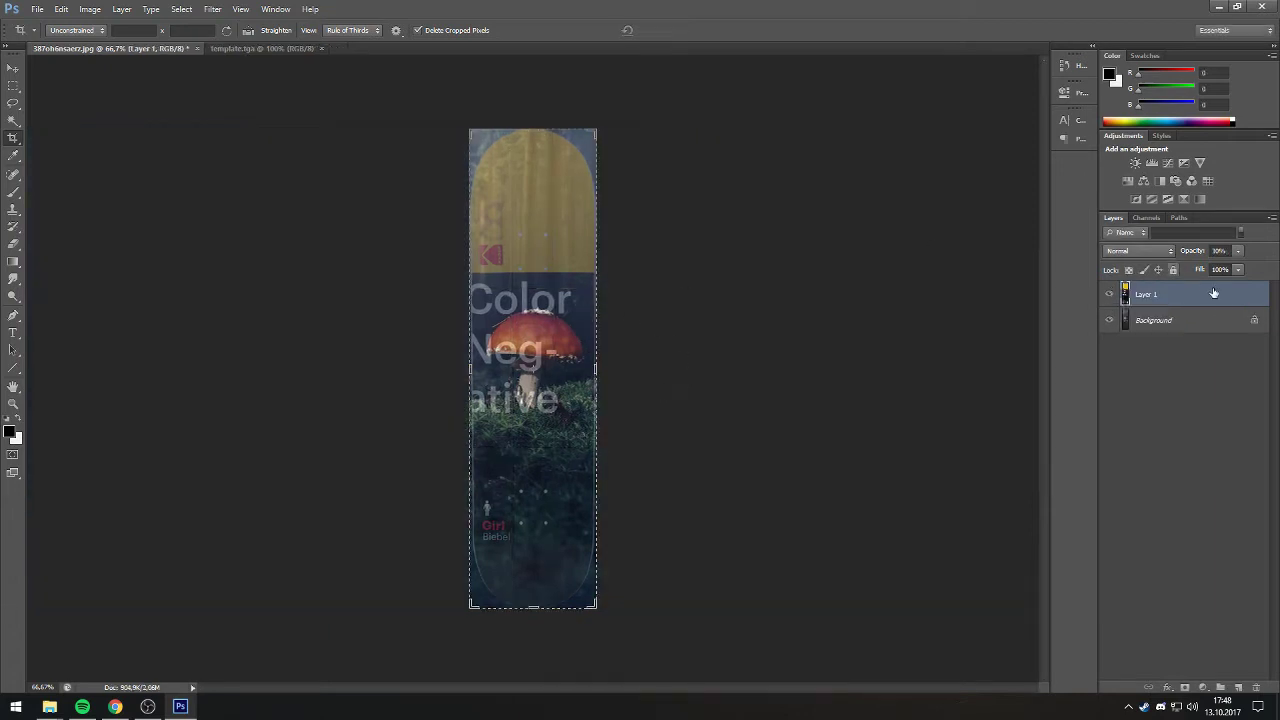
Delete the semi-transparent skateboard overlay layer from the cropped photo.
left_click(1238, 251)
mouse_move(1220, 270)
left_mouse_down()
mouse_move(1275, 270)
mouse_move(1218, 270)
left_mouse_up()
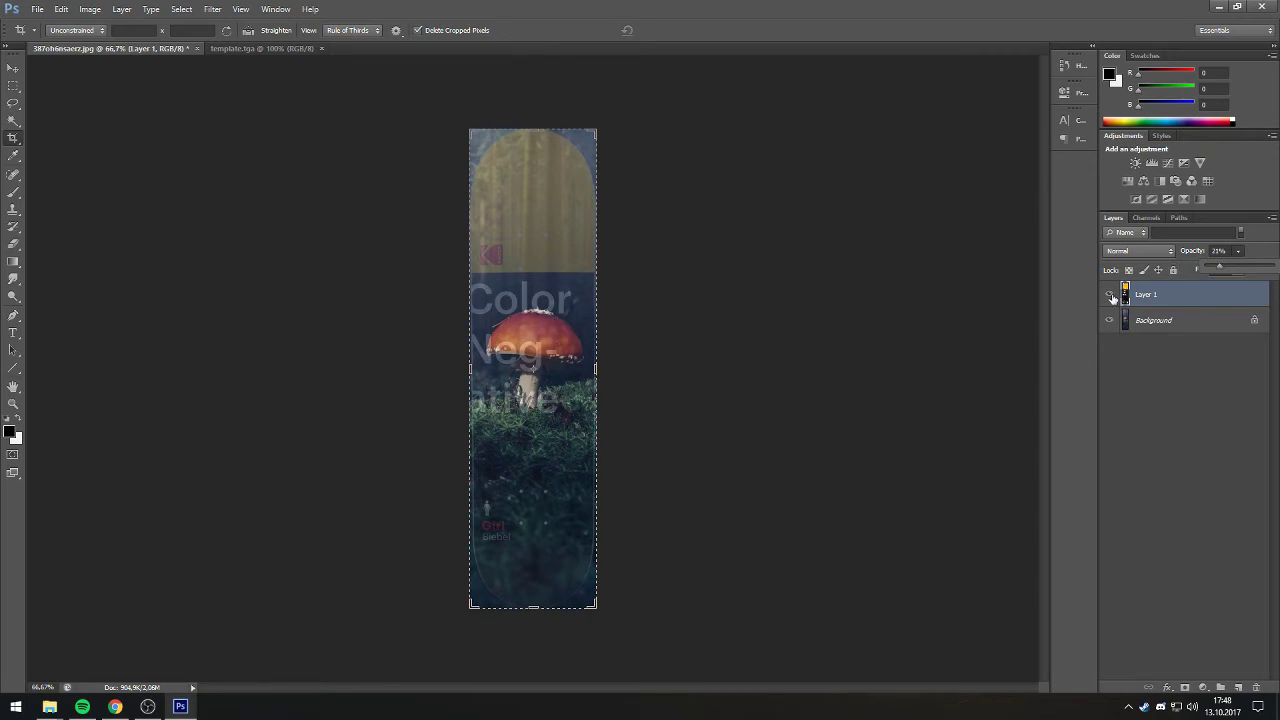
key("Delete")
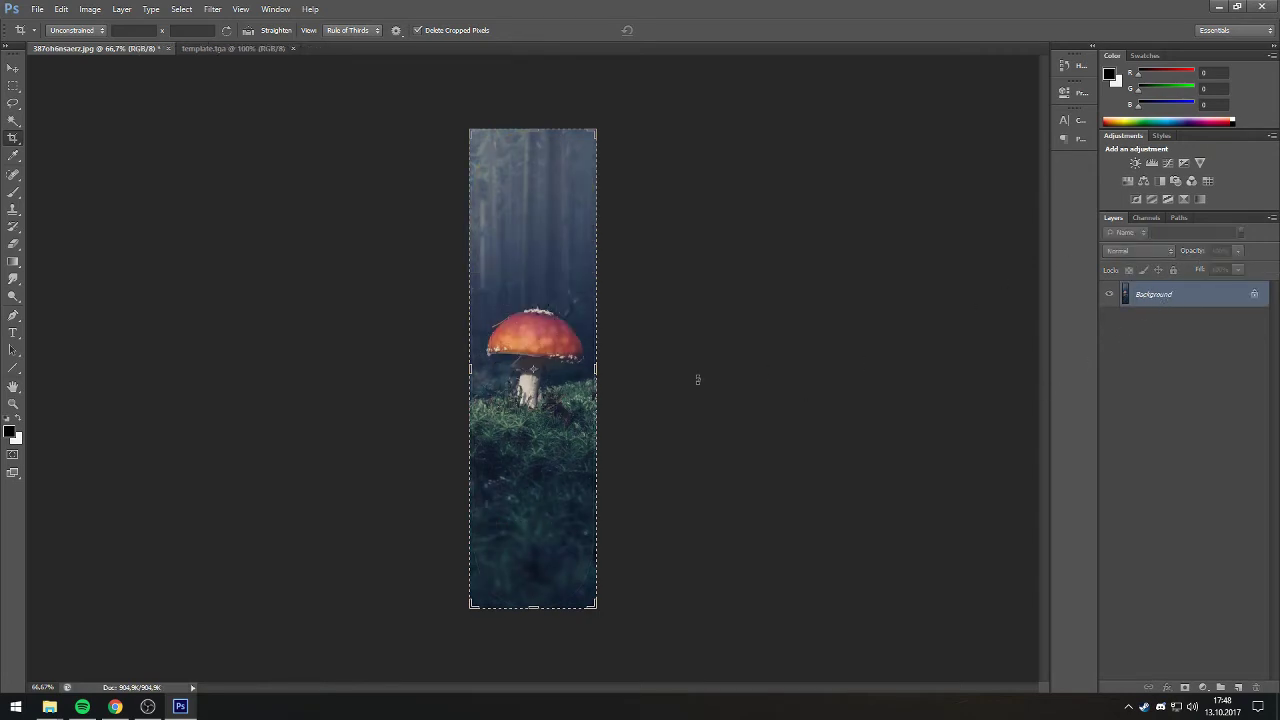
left_click(13, 67)
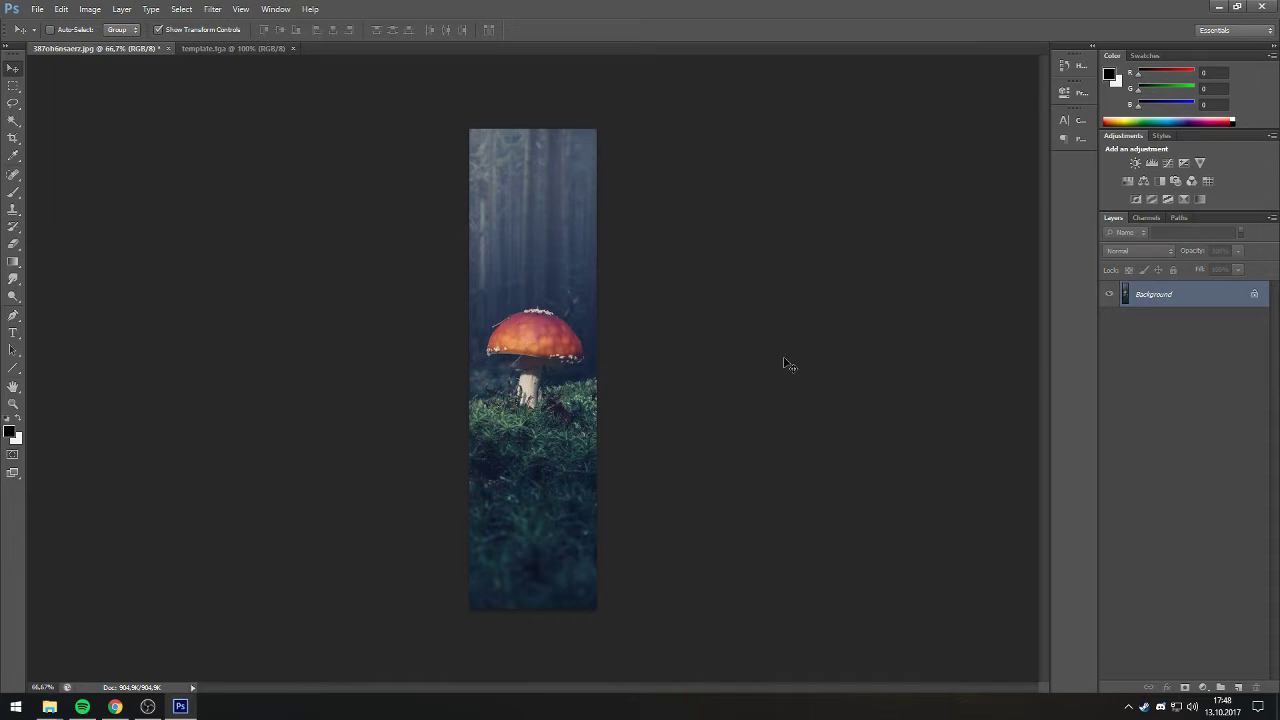
Add the text "mute" above the mushroom.
left_click(13, 332)
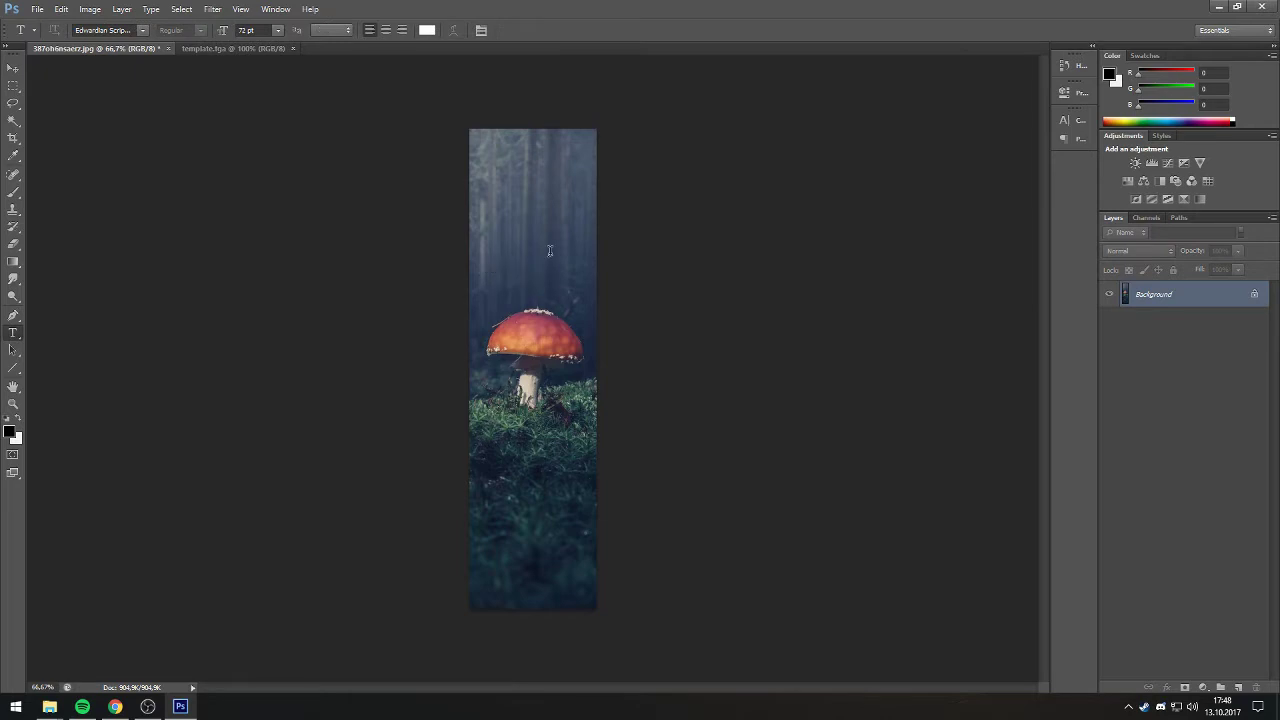
left_click(506, 262)
type("mute")
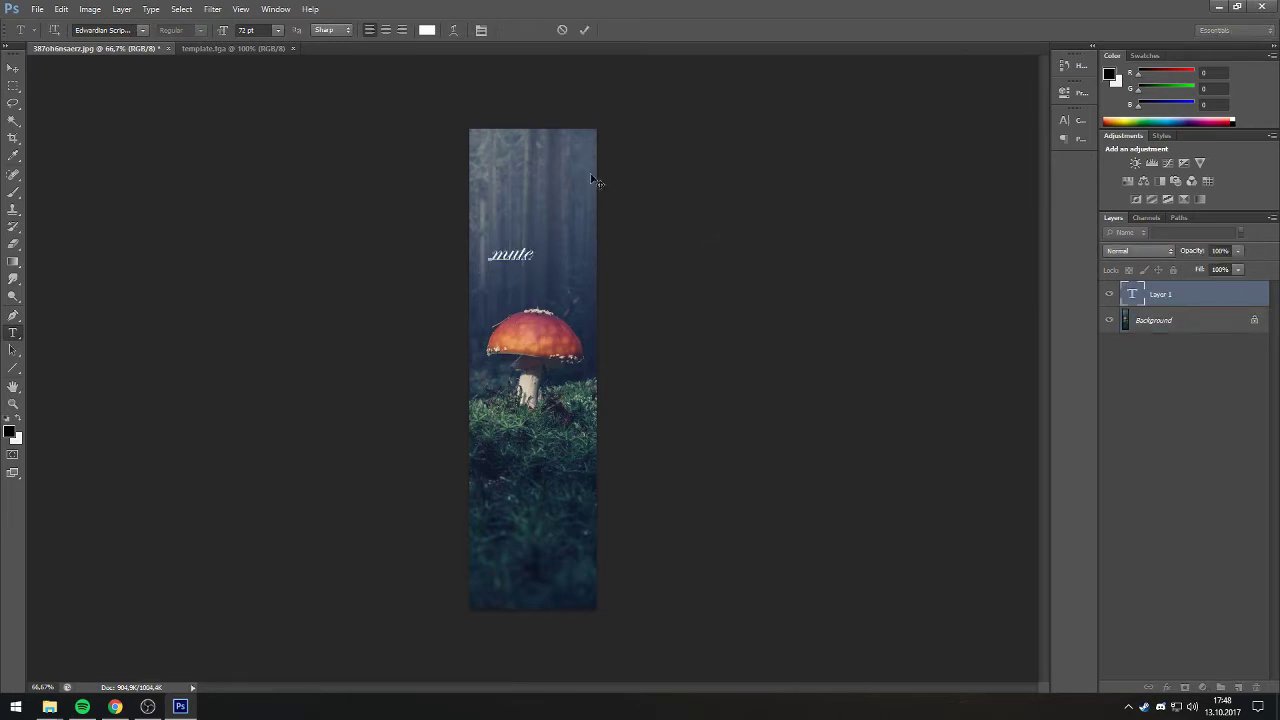
Change the font of the whole "mute" text to Forte.
key("ctrl+a")
left_click(277, 30)
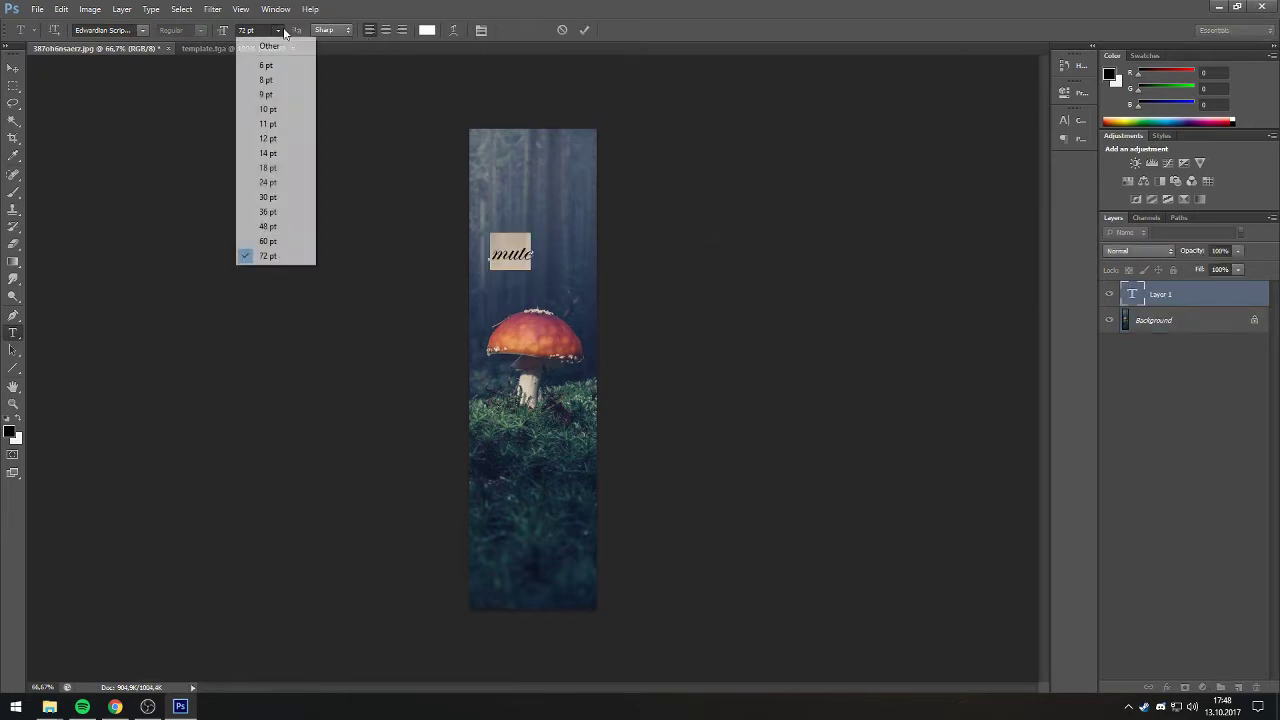
left_click(244, 36)
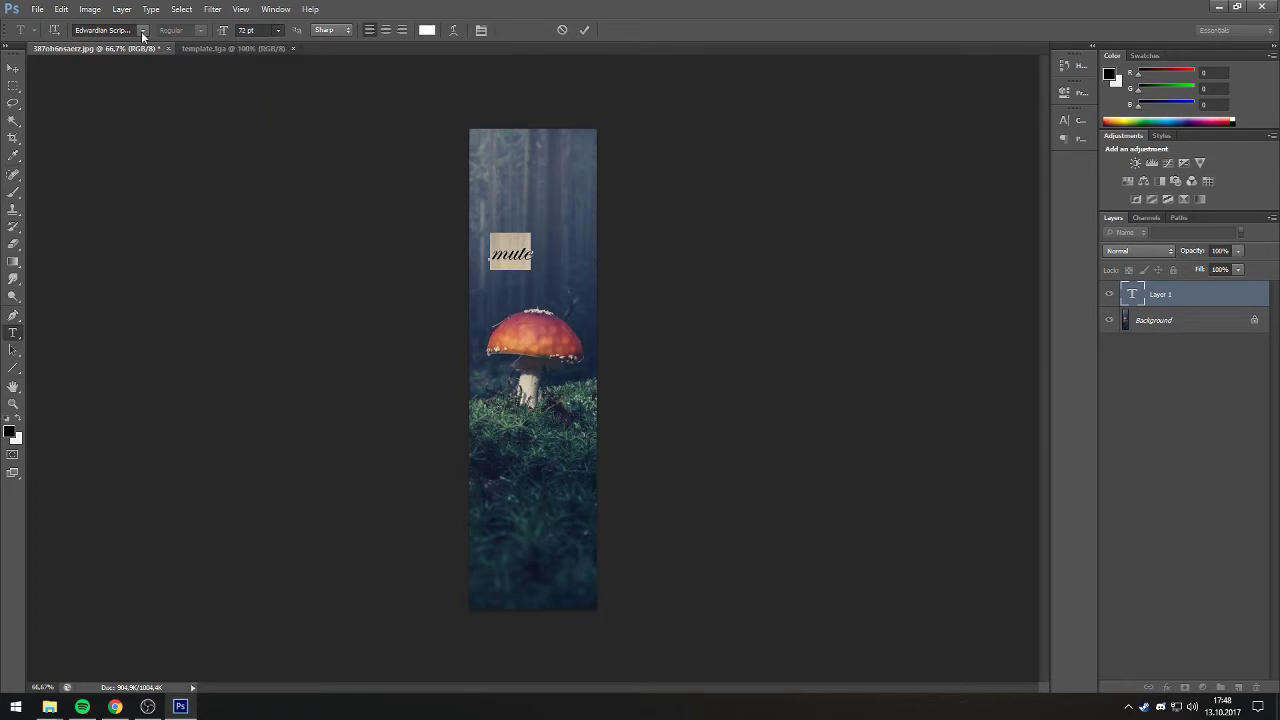
left_click(143, 30)
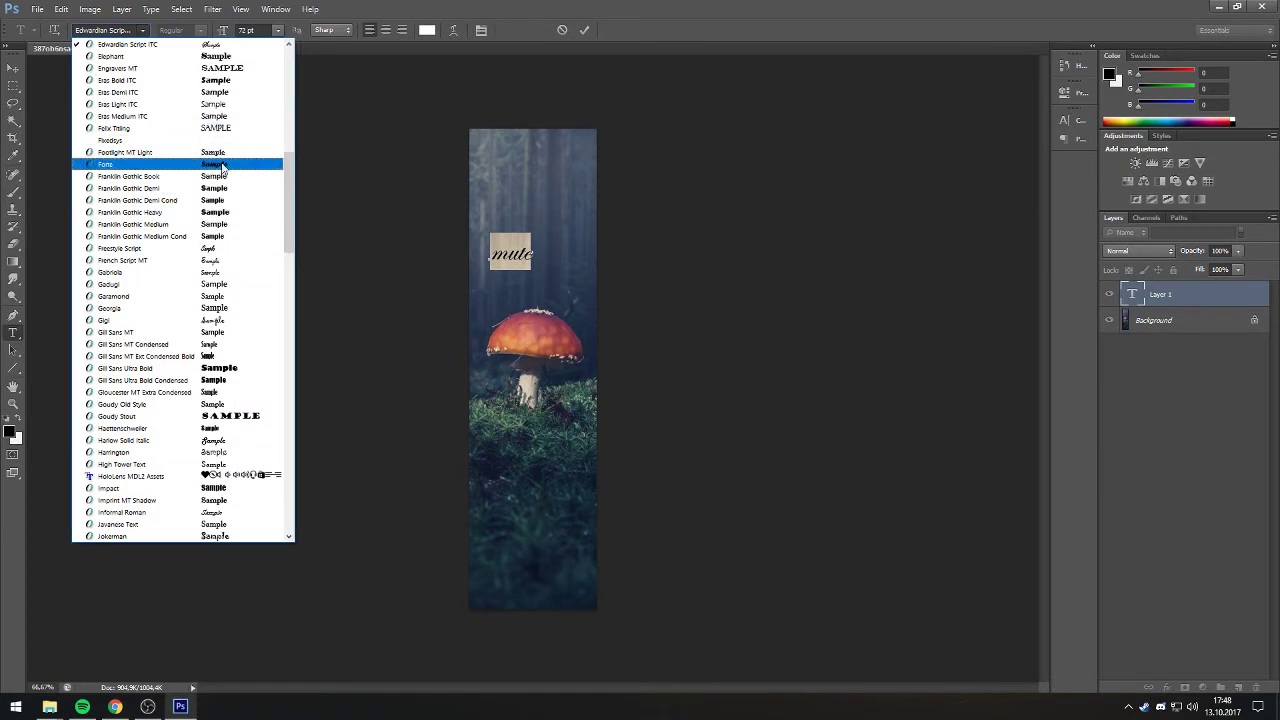
left_click(229, 165)
Move the "mute" text slightly down so it is centred above the mushroom.
left_click(15, 68)
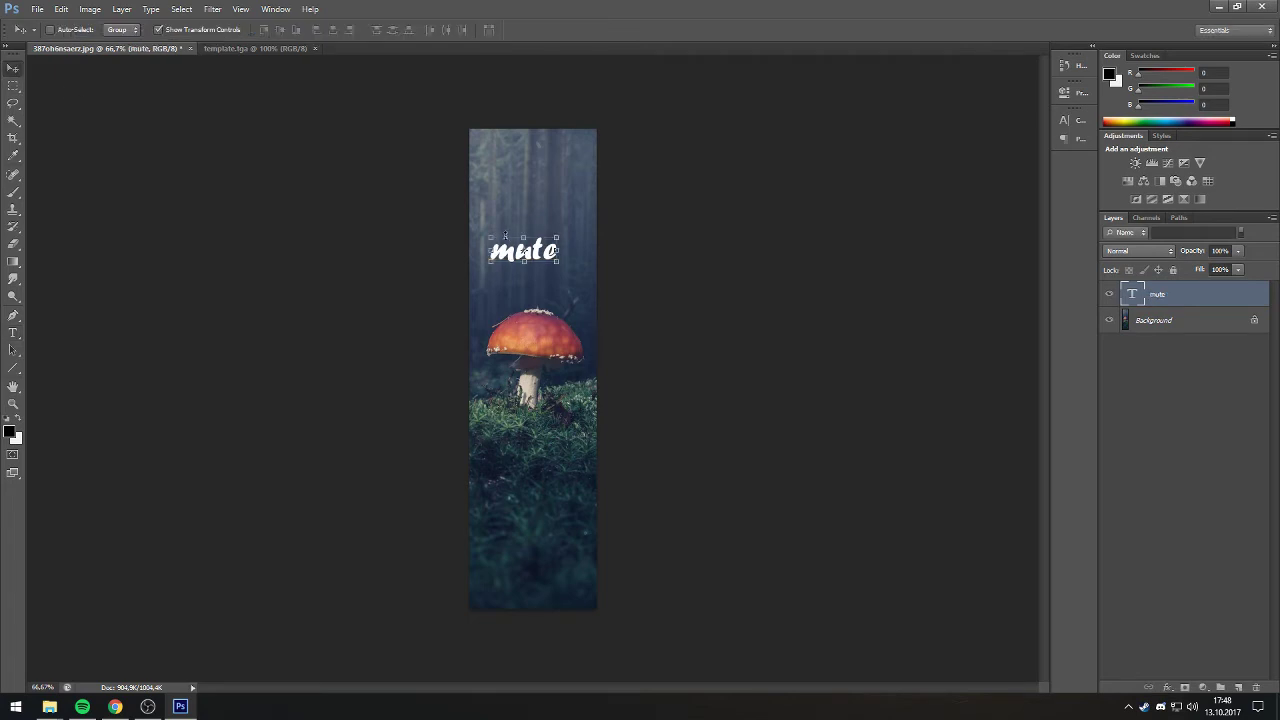
left_click_drag(557, 250, 569, 264)
left_click(14, 85)
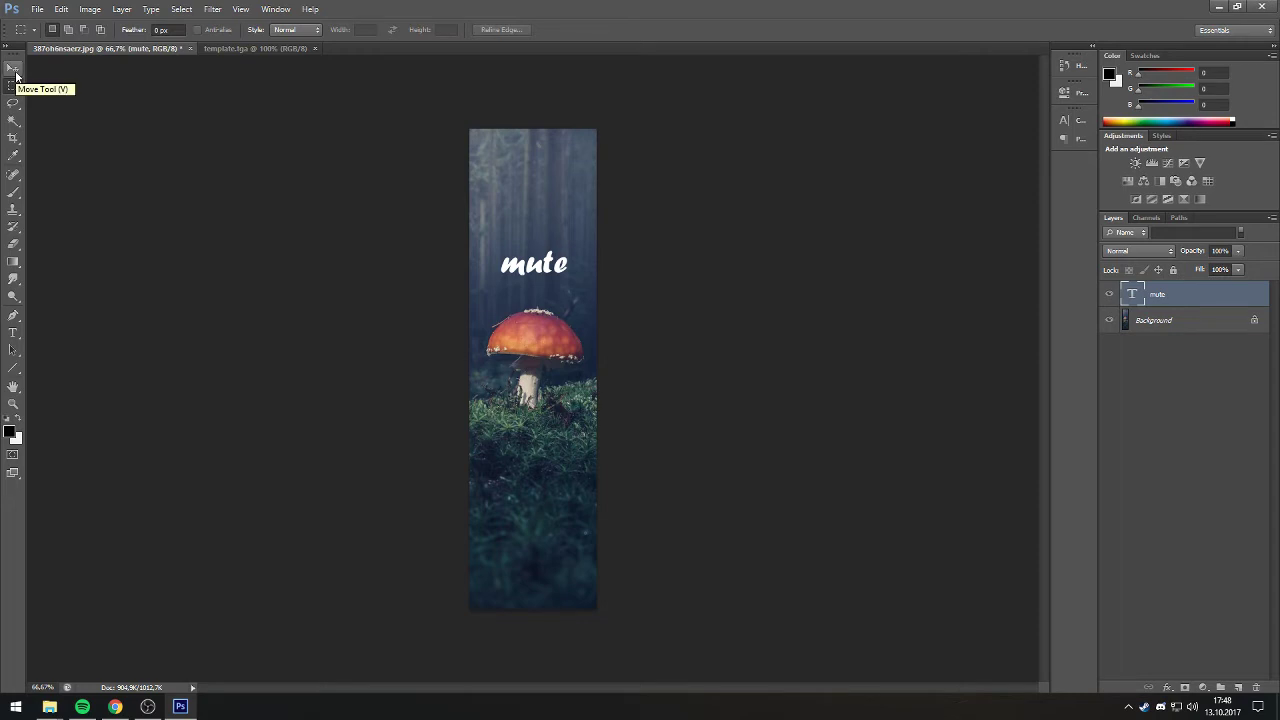
left_click(15, 70)
Select the "mute" text layer together with the Background layer and merge them into one layer.
left_click(1200, 320)
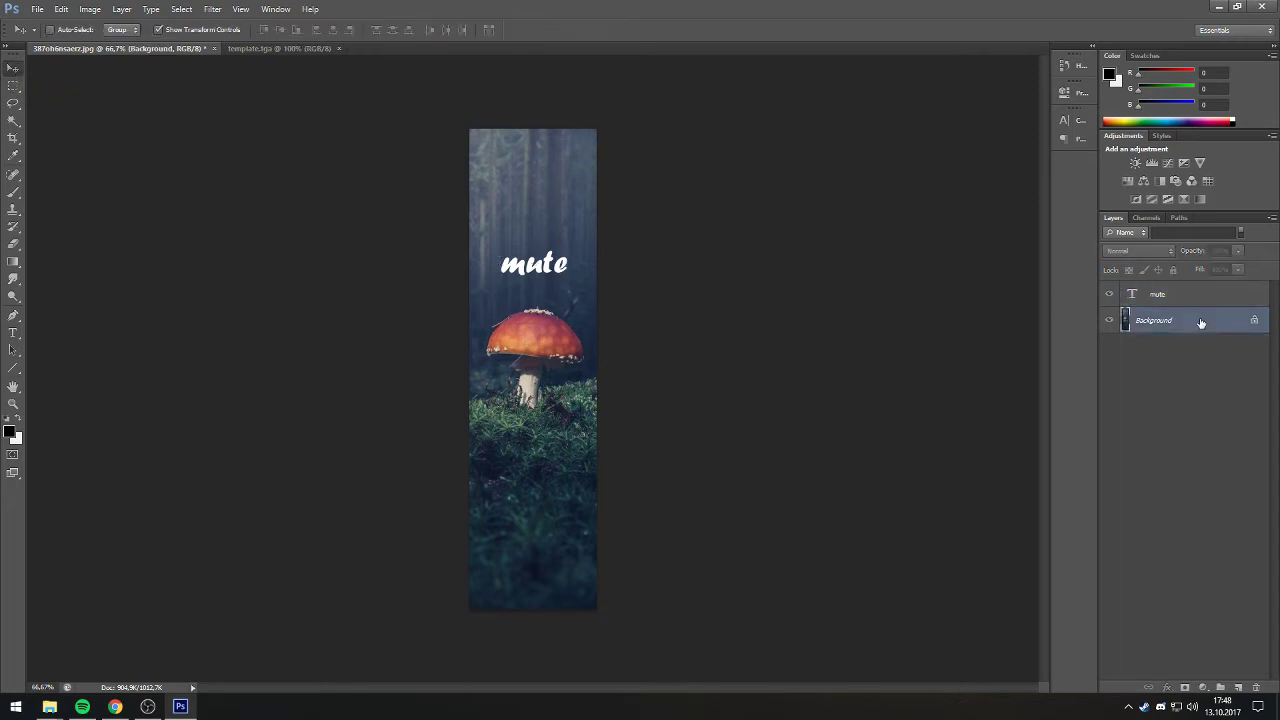
left_click(1184, 297, "shift")
right_click(1184, 296)
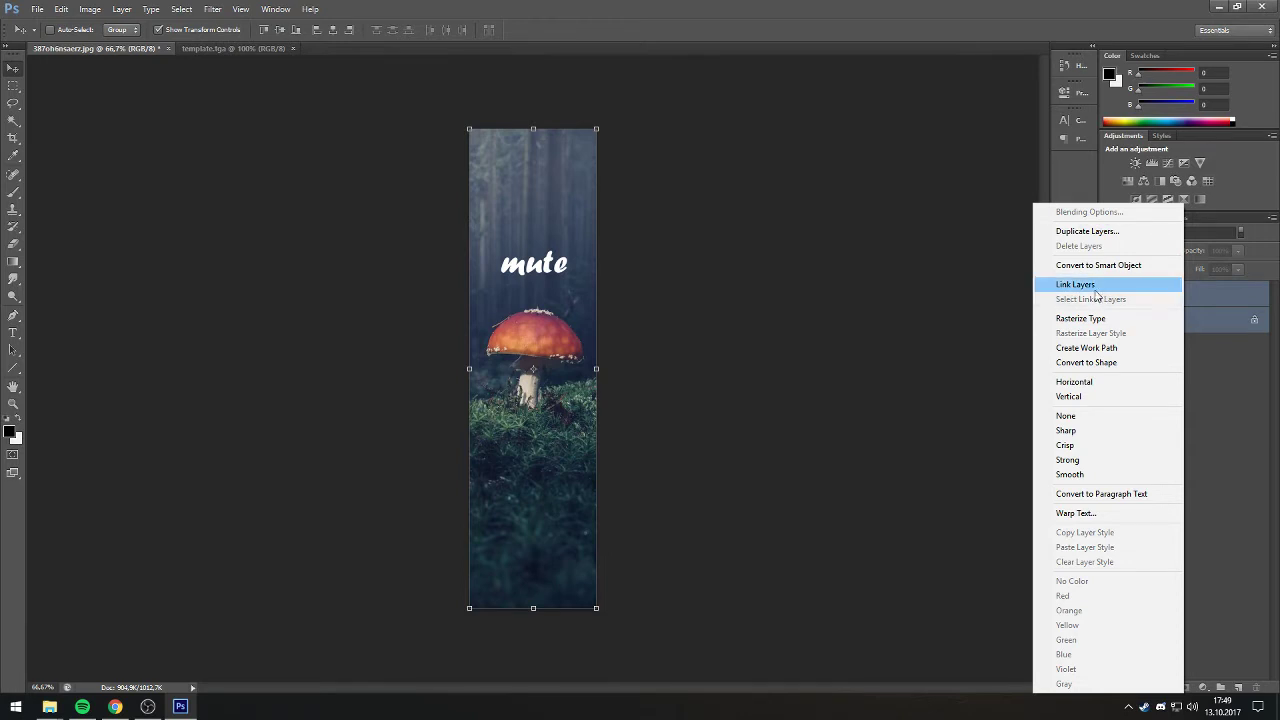
left_click(855, 366)
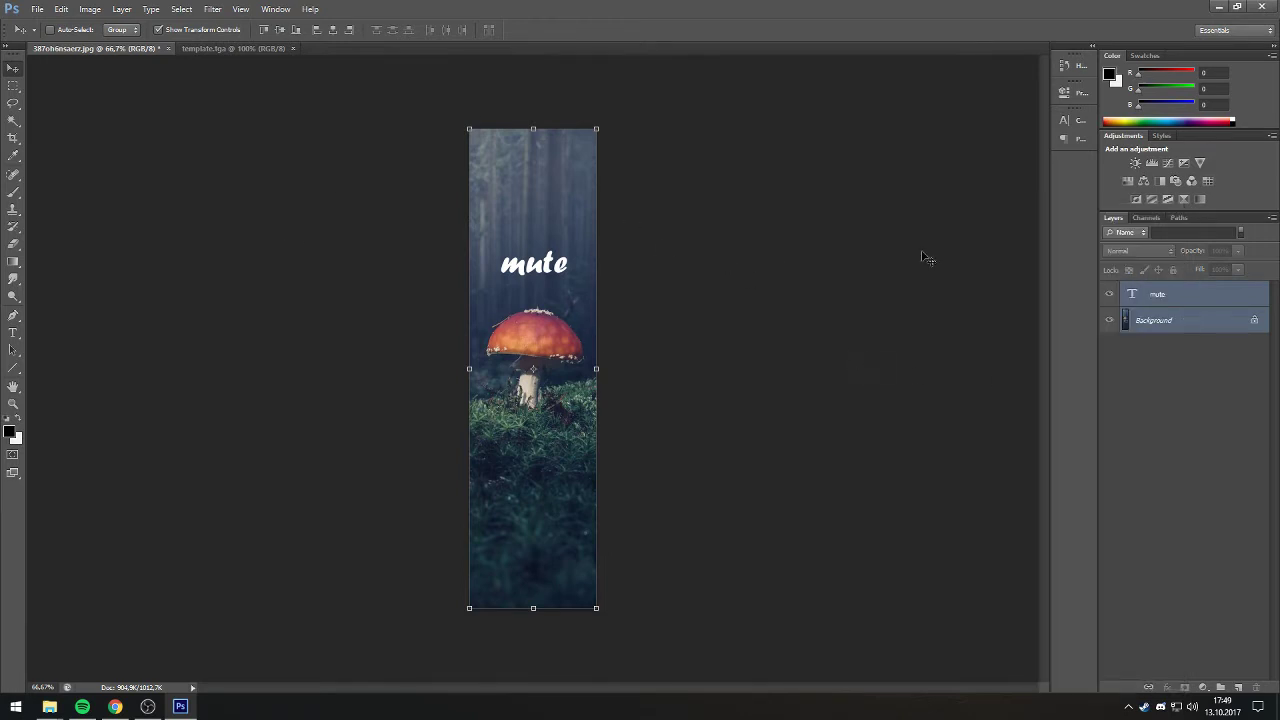
right_click(1176, 294)
left_click(1182, 300)
right_click(1186, 298)
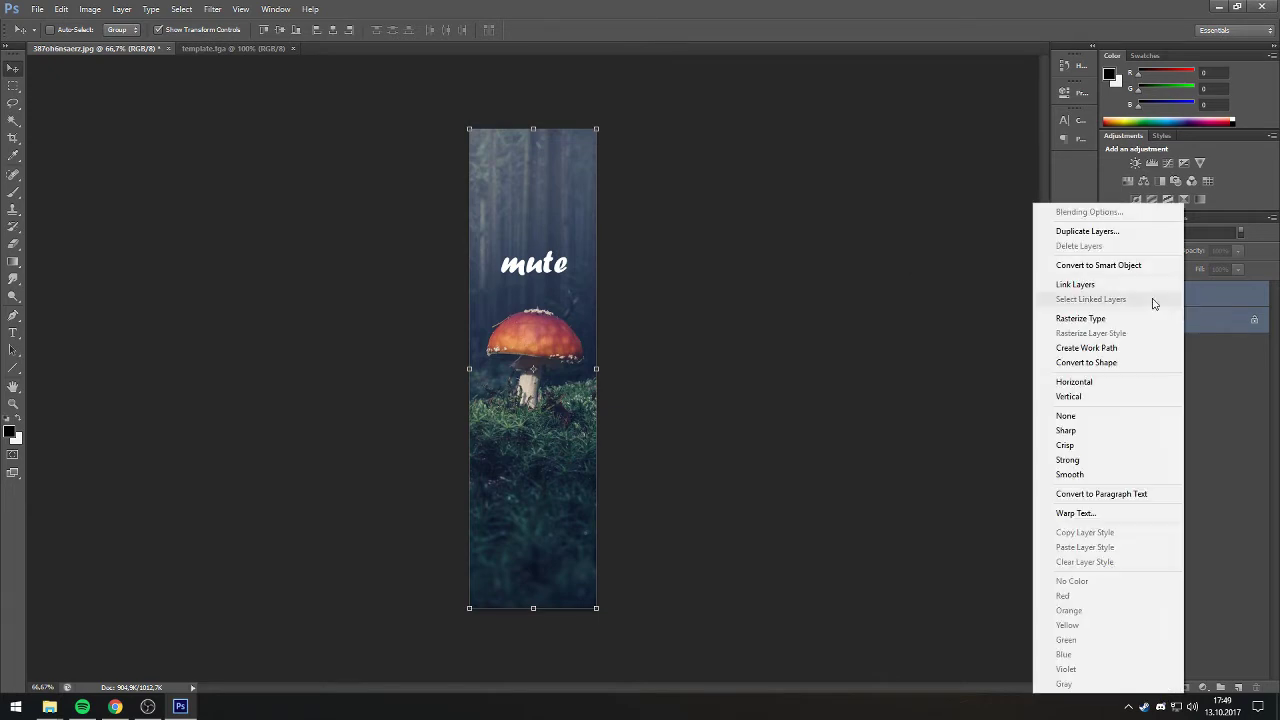
left_click(1150, 318)
right_click(1172, 298)
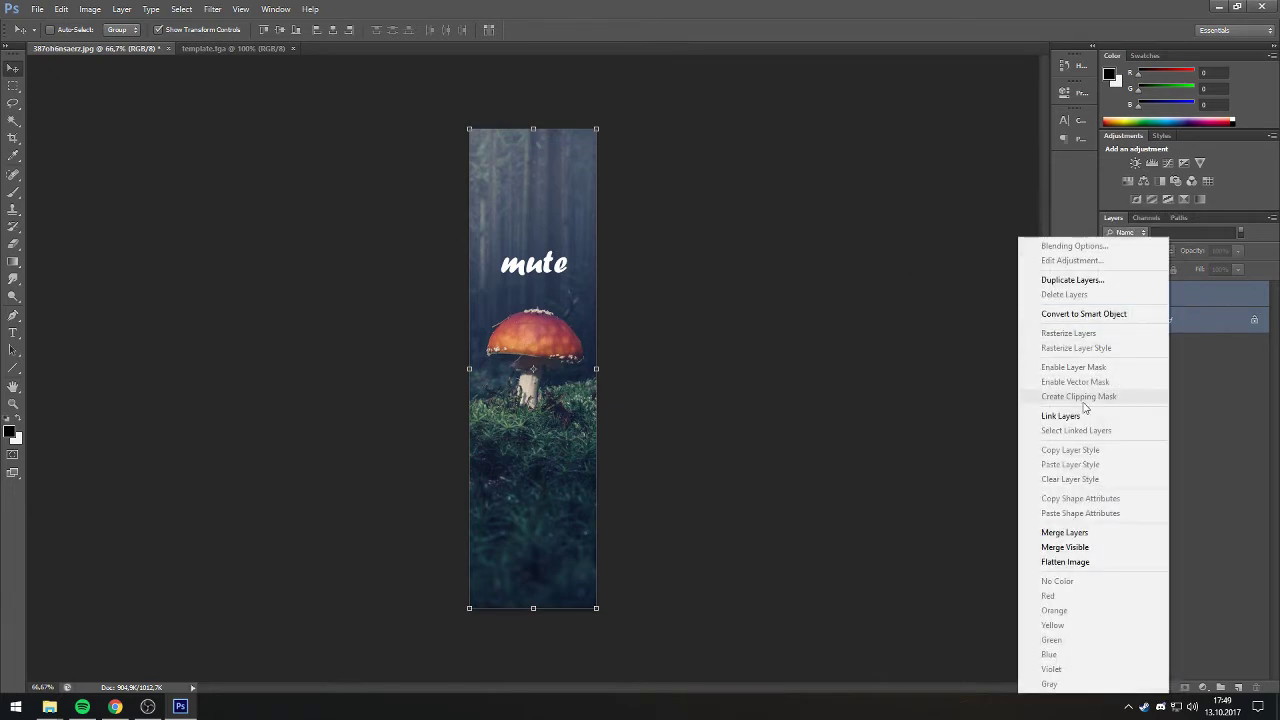
left_click(1100, 532)
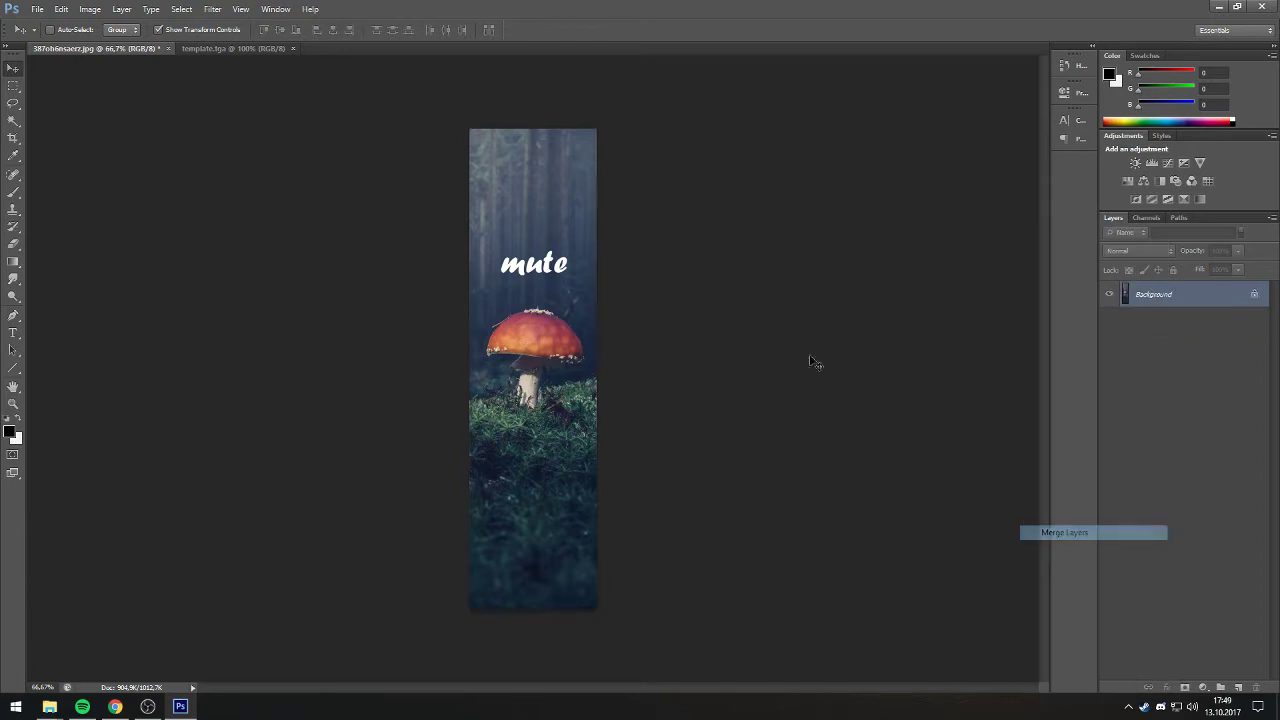
Bring up the template.tga document and convert its Background into a regular layer with the default settings.
left_click(238, 48)
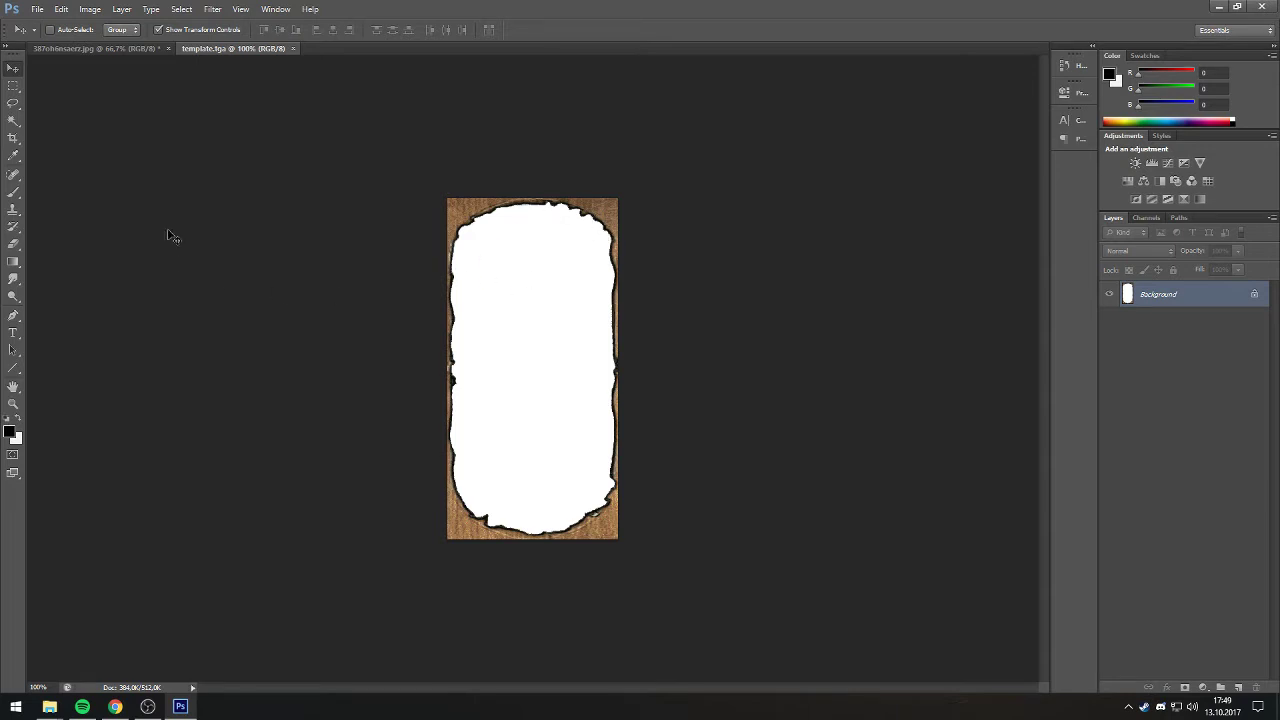
left_click(13, 120)
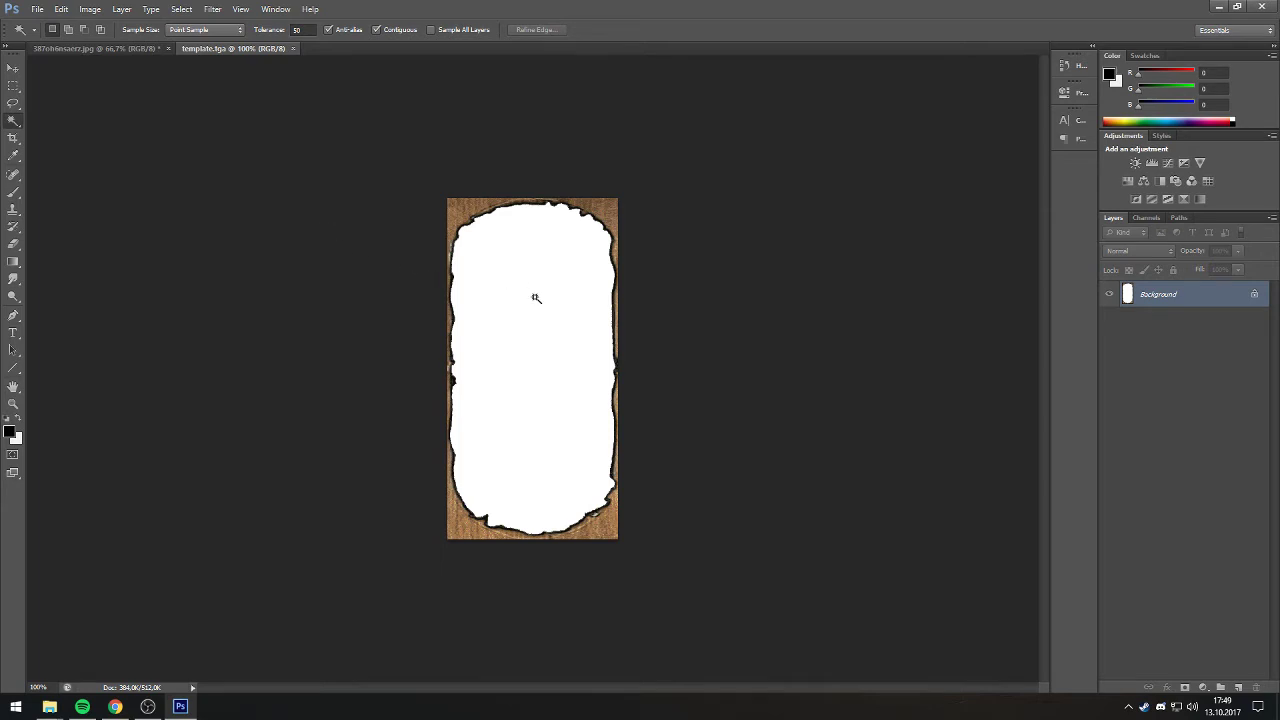
right_click(1178, 297)
left_click(1168, 308)
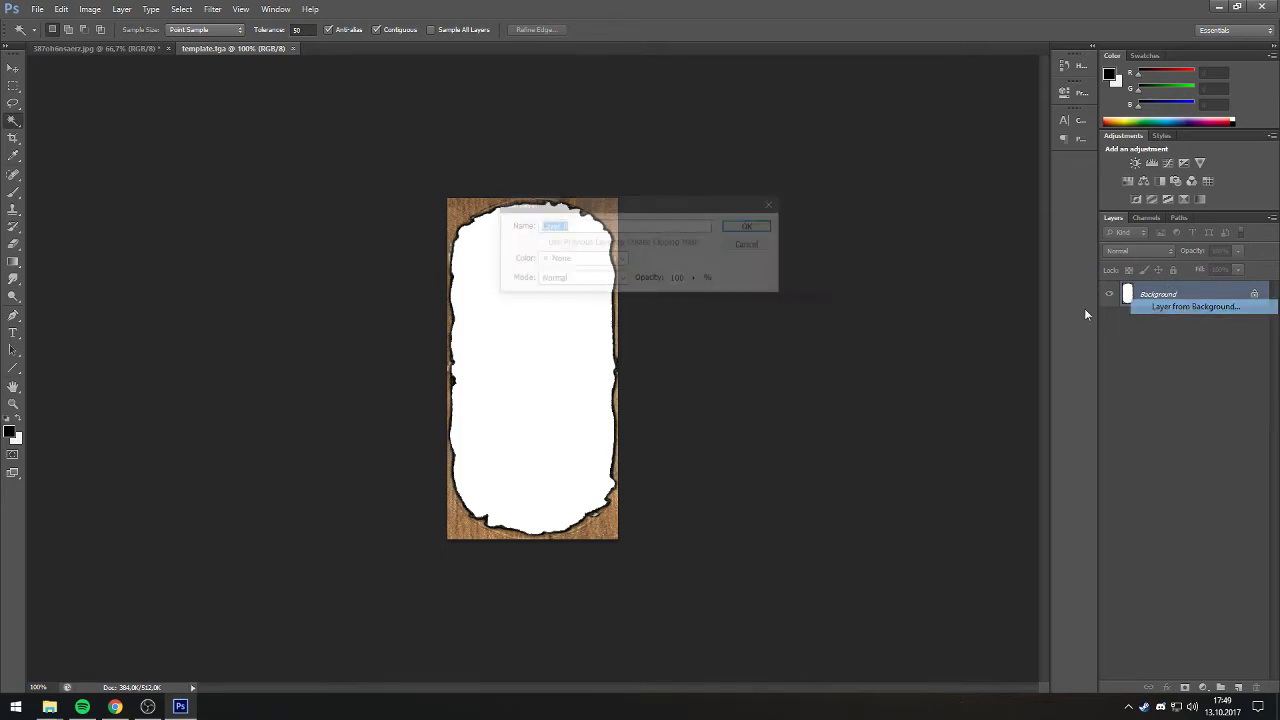
left_click(751, 224)
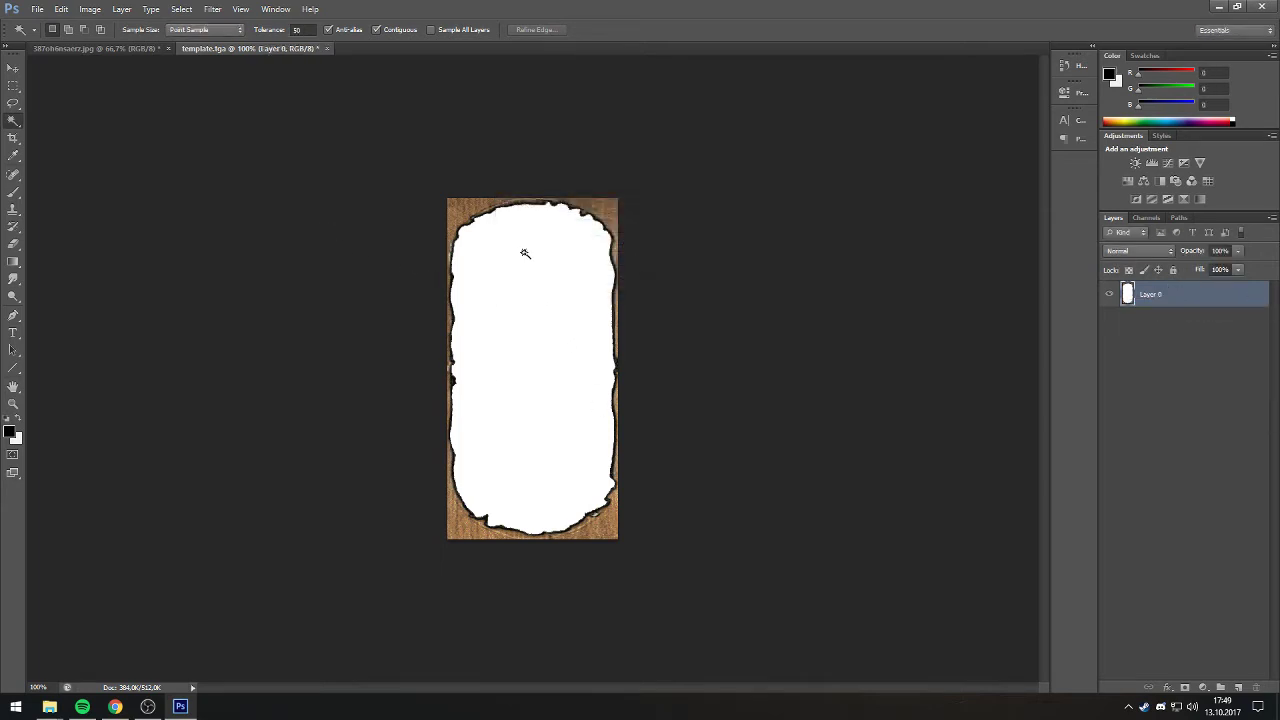
Delete the template's white centre area so only the wooden frame is left, and deselect.
left_click(521, 326)
key("Delete")
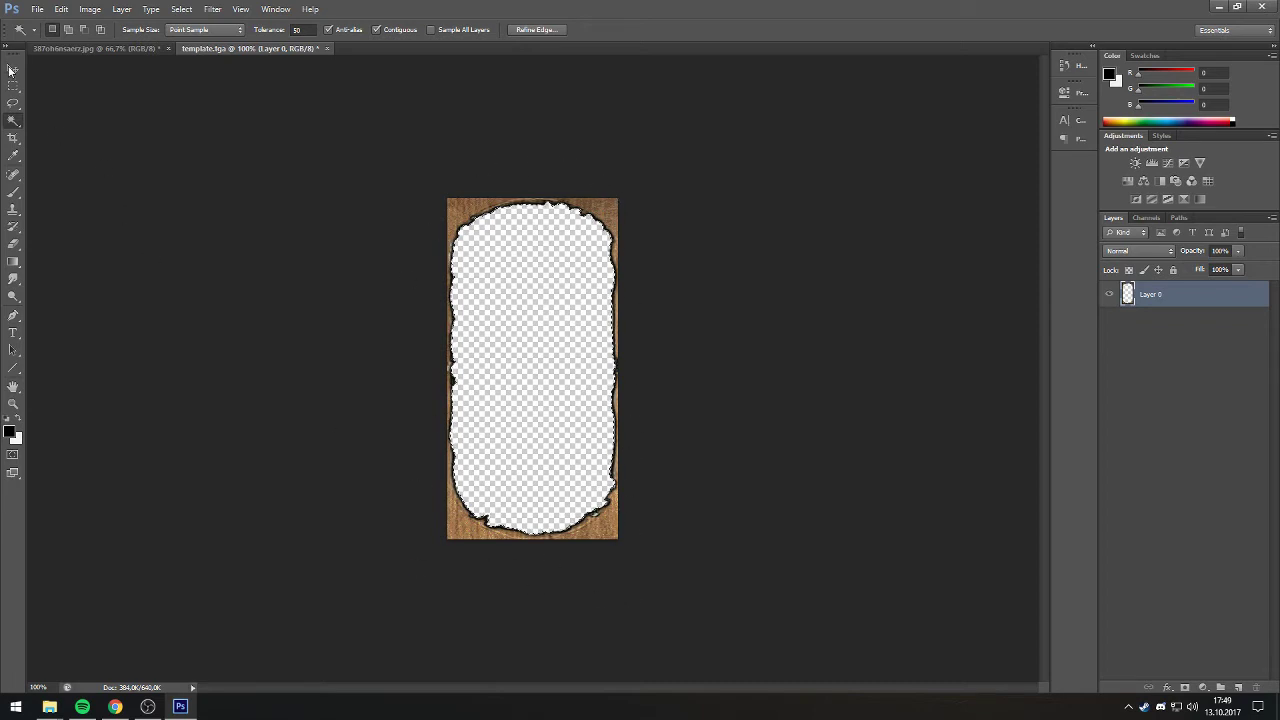
left_click(10, 70)
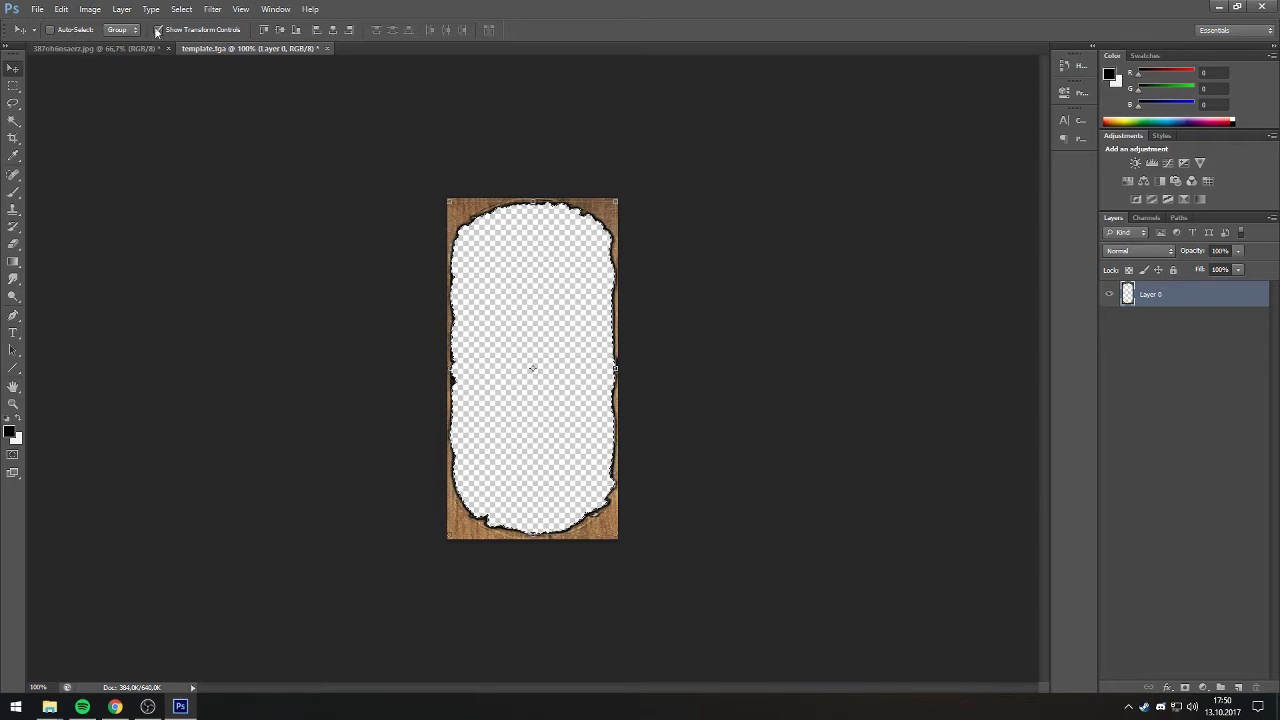
left_click(181, 9)
left_click(195, 38)
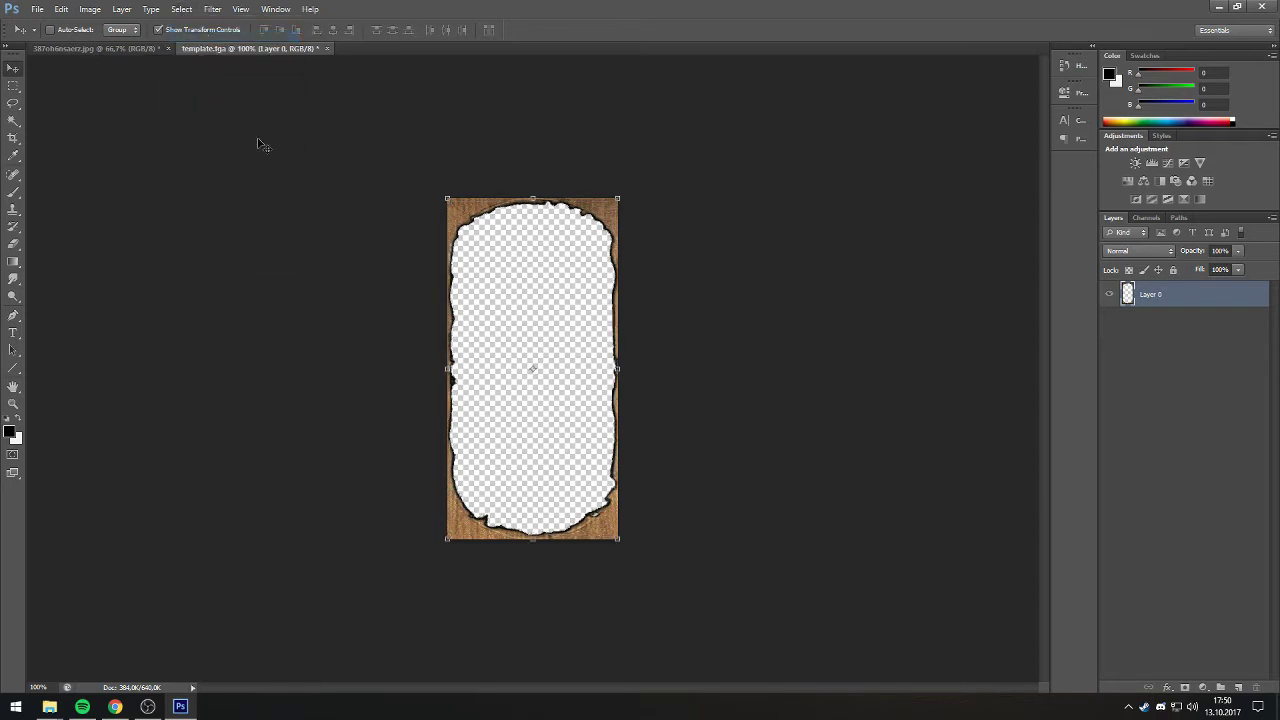
Go back to the mushroom image and convert its Background into a regular layer with the default settings.
left_click(104, 48)
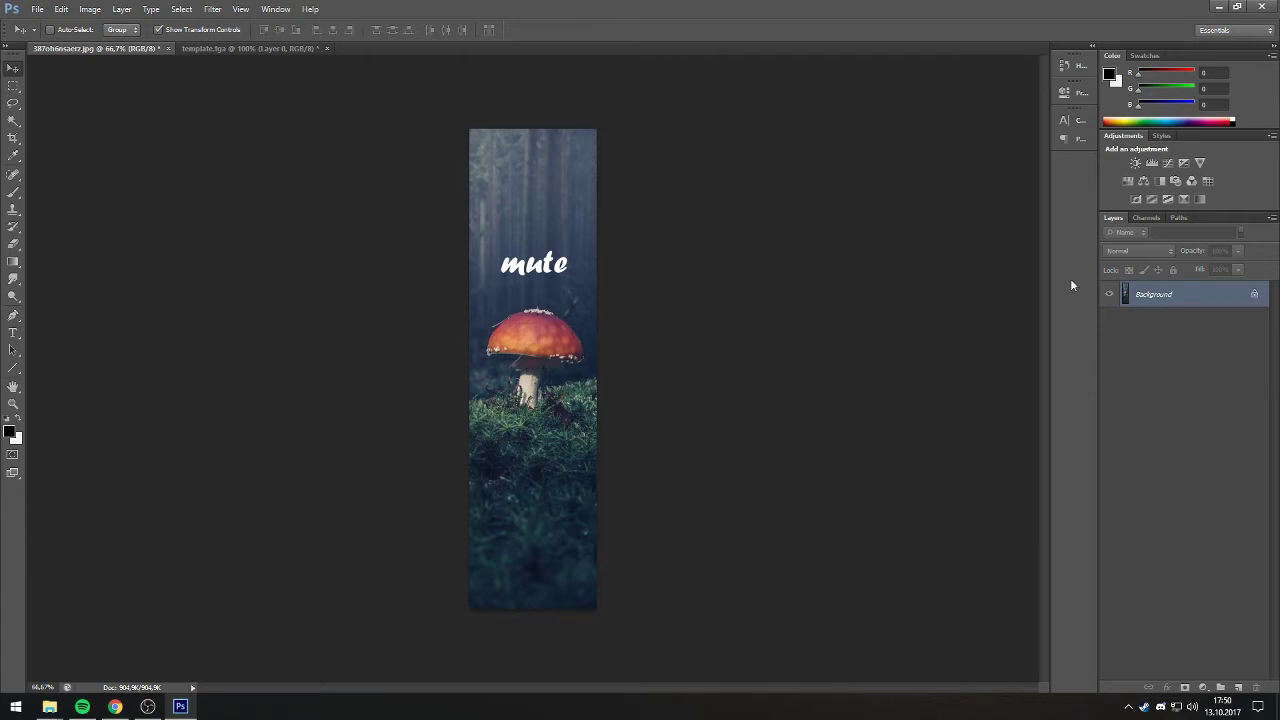
right_click(1189, 294)
left_click(1180, 299)
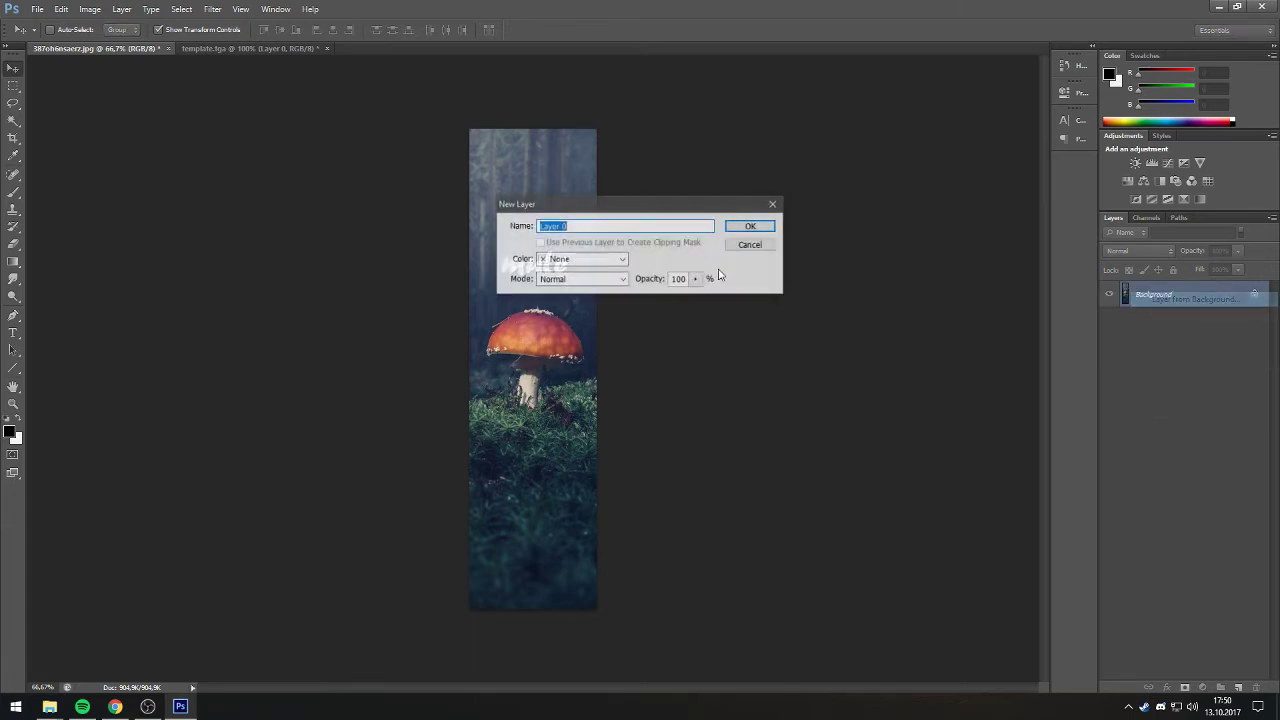
left_click(752, 224)
Copy the mushroom artwork as a new layer into the template.tga document.
left_click(252, 48)
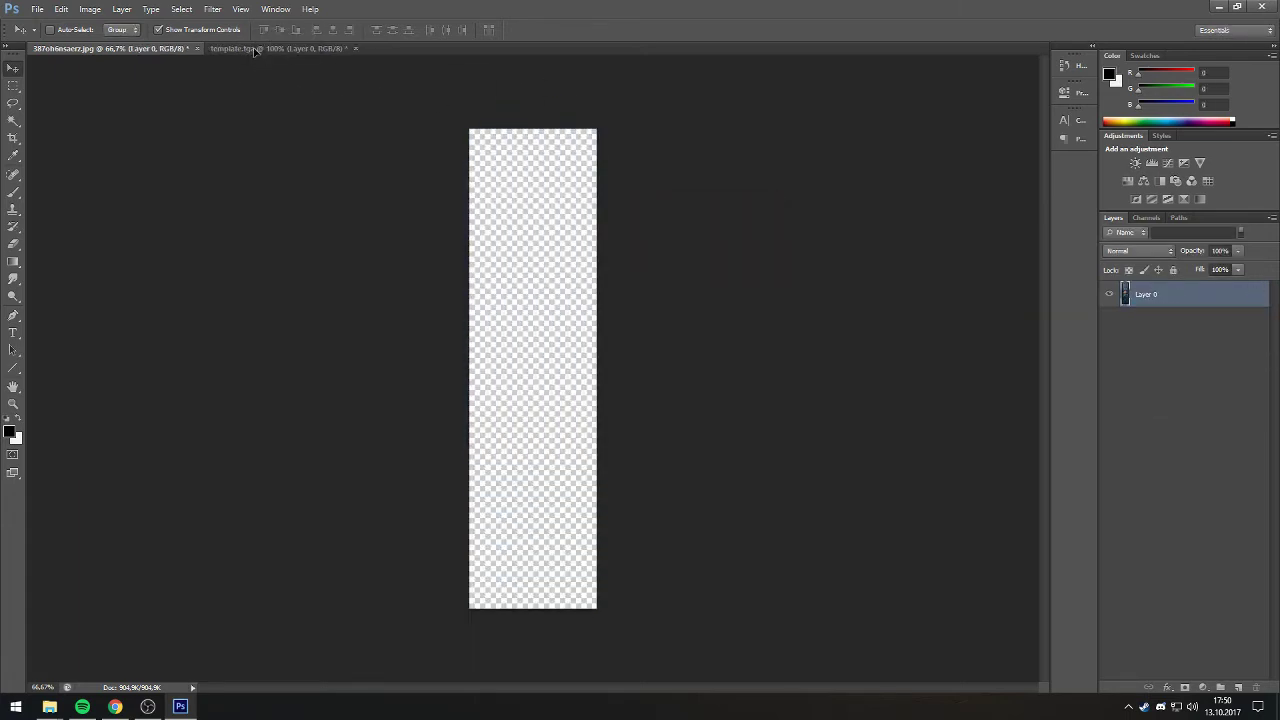
left_click_drag(254, 50, 530, 307)
scroll(714, 240, "down", 5)
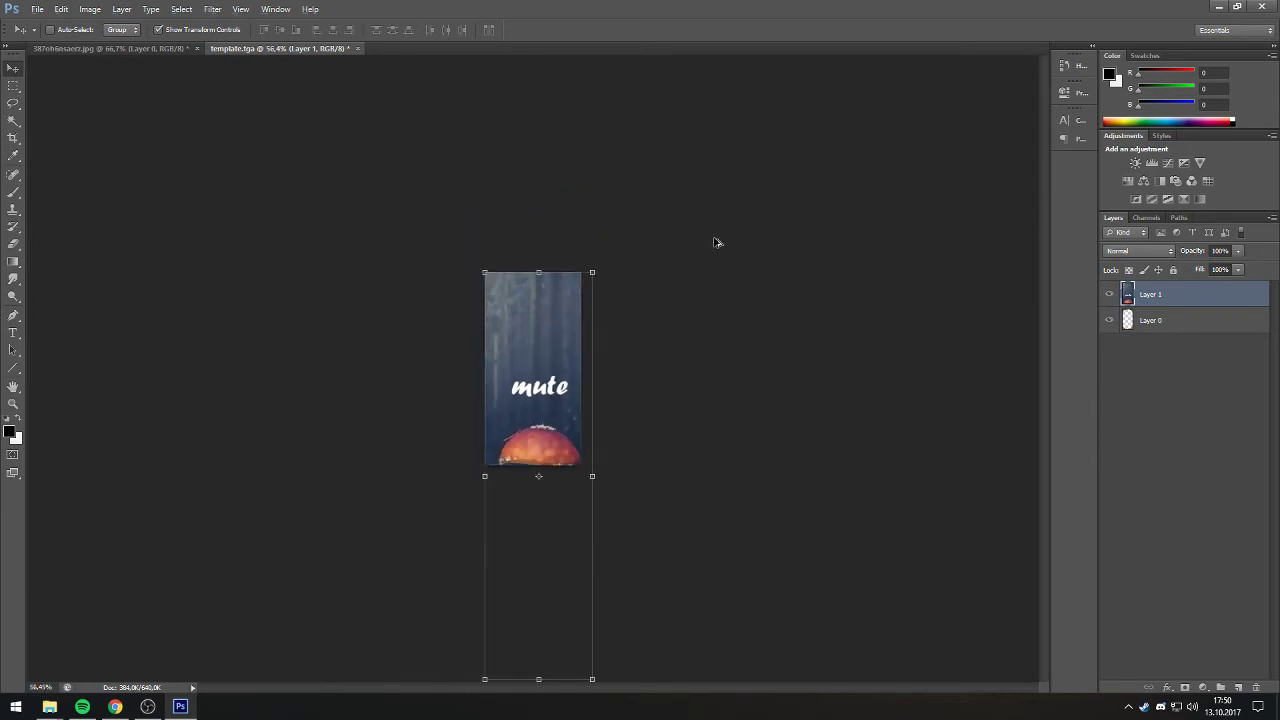
Scale the artwork to 89.51% width and 47.41% height to fill the template canvas, and place its layer below the wooden frame.
key("alt")
left_click_drag(574, 581, 566, 436)
scroll(536, 367, "up", 3)
scroll(560, 460, "up", 2)
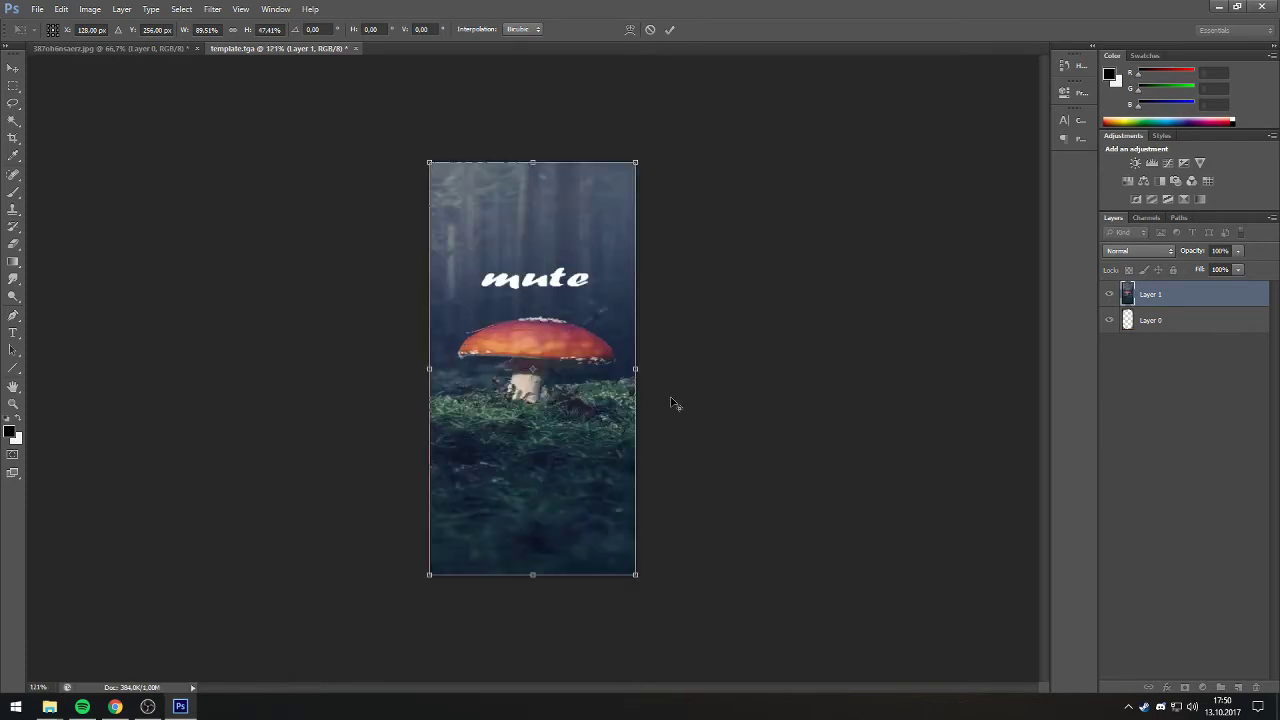
key("Return")
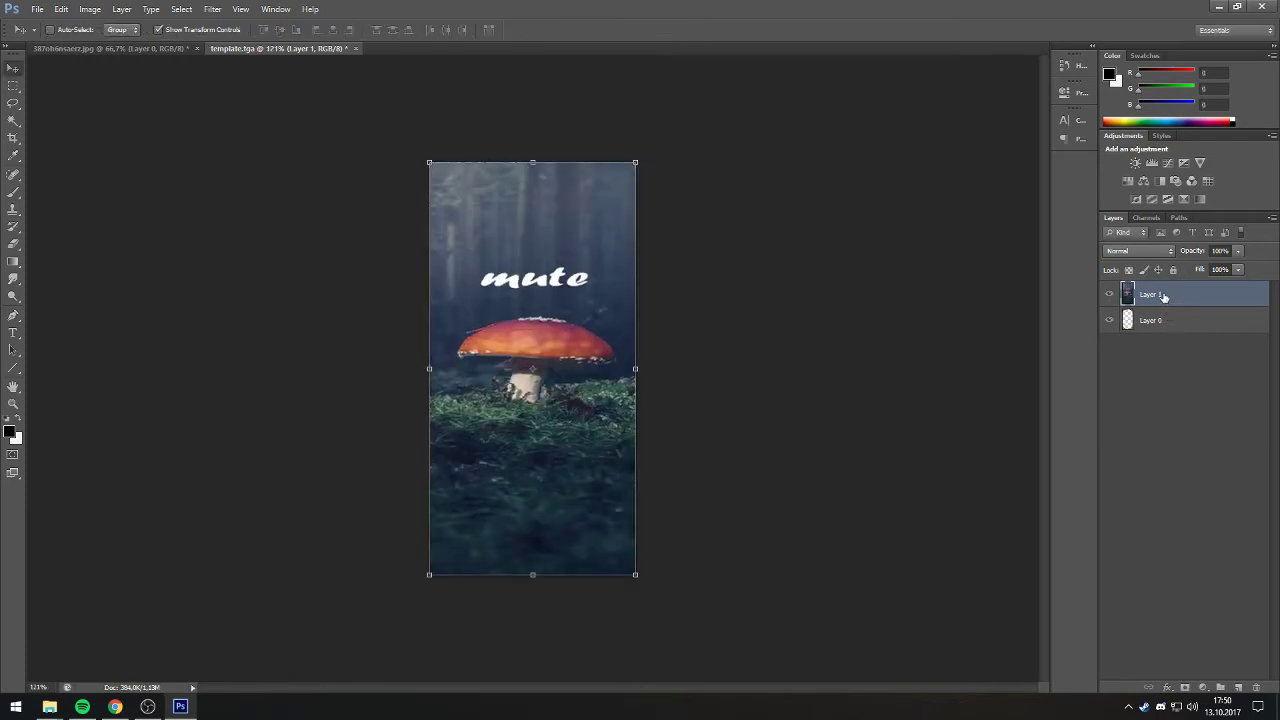
left_click_drag(1150, 294, 1158, 334)
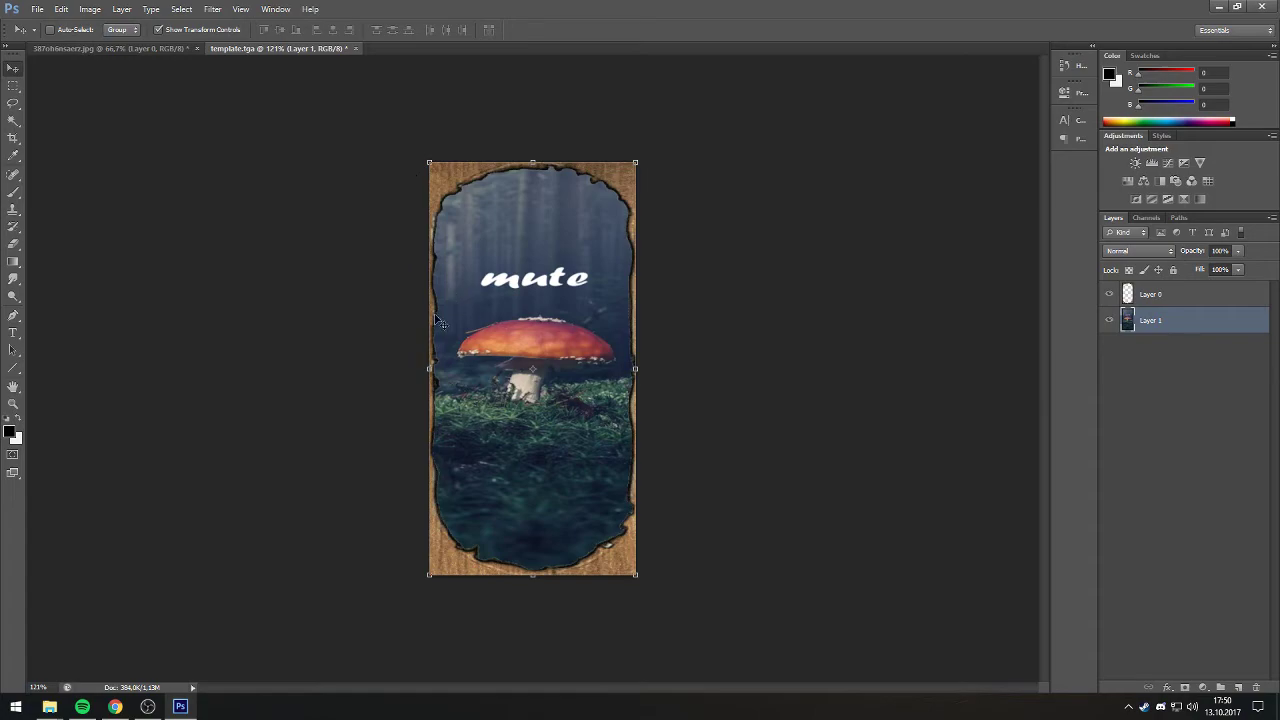
Erase the left edge of the wooden frame on Layer 0 with the Eraser.
scroll(420, 305, "up", 3)
scroll(392, 300, "up", 5)
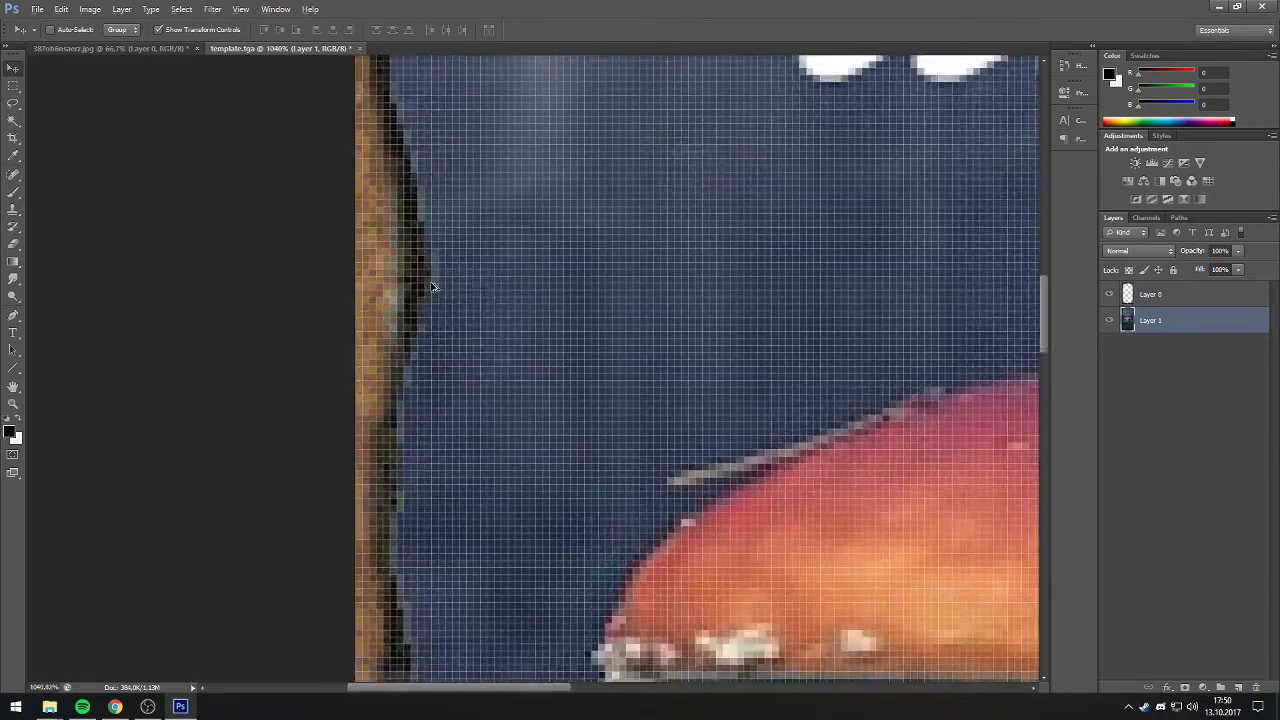
scroll(440, 300, "down", 2)
scroll(440, 300, "down", 5)
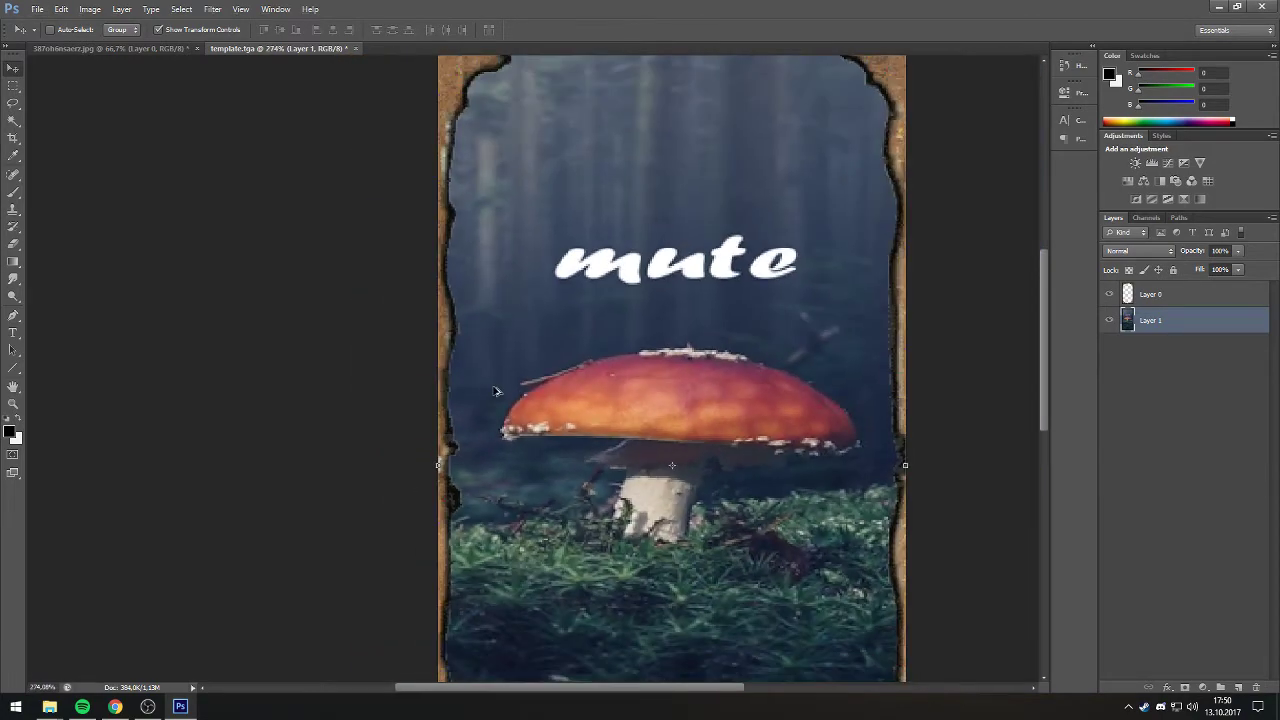
left_click(13, 244)
left_click(1145, 296)
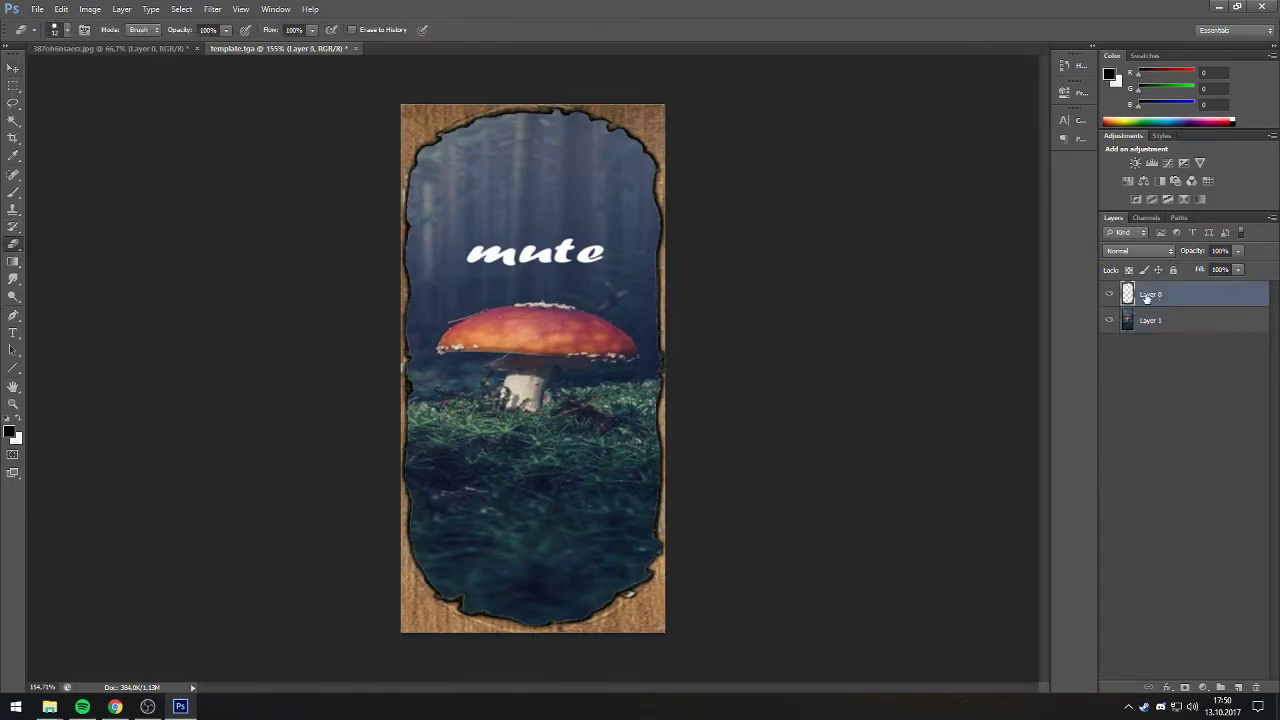
mouse_move(416, 190)
left_mouse_down()
mouse_move(416, 302)
mouse_move(405, 209)
mouse_move(388, 246)
mouse_move(394, 483)
mouse_move(414, 565)
left_mouse_up()
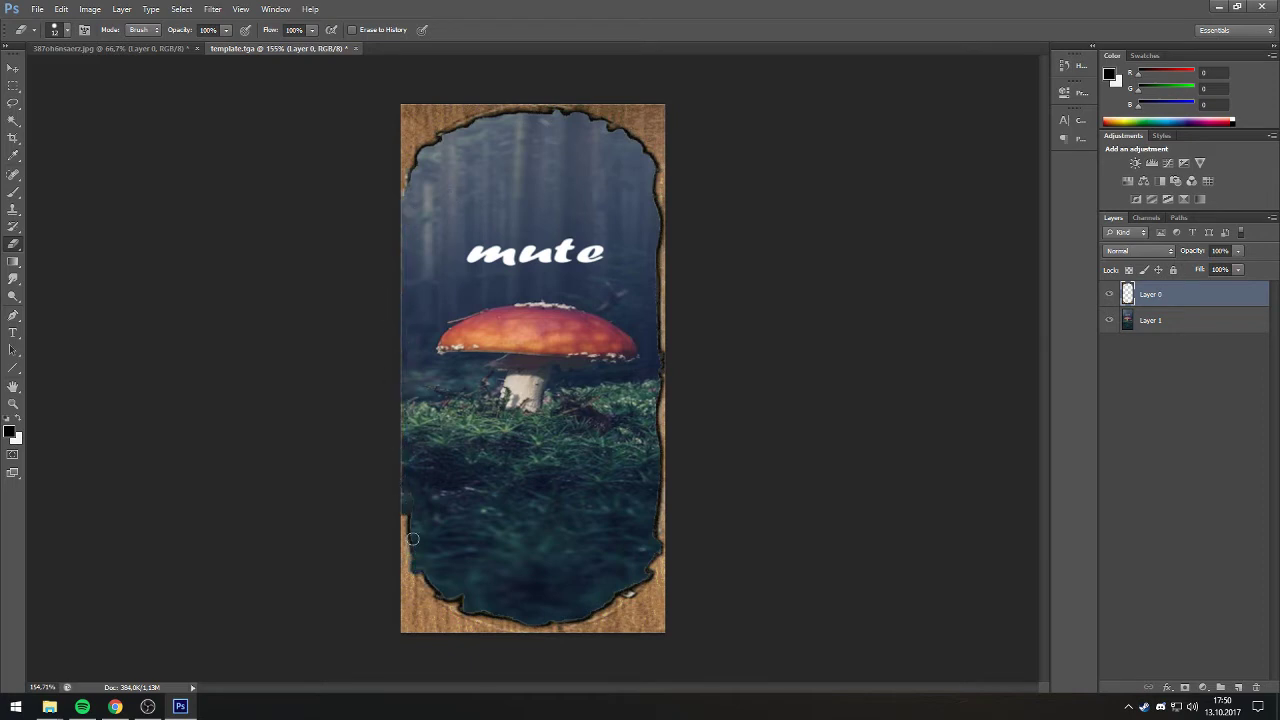
Step back to undo the erasing on the frame and the switch to Layer 0.
left_click(61, 9)
left_click(87, 49)
left_click(61, 9)
left_click(88, 49)
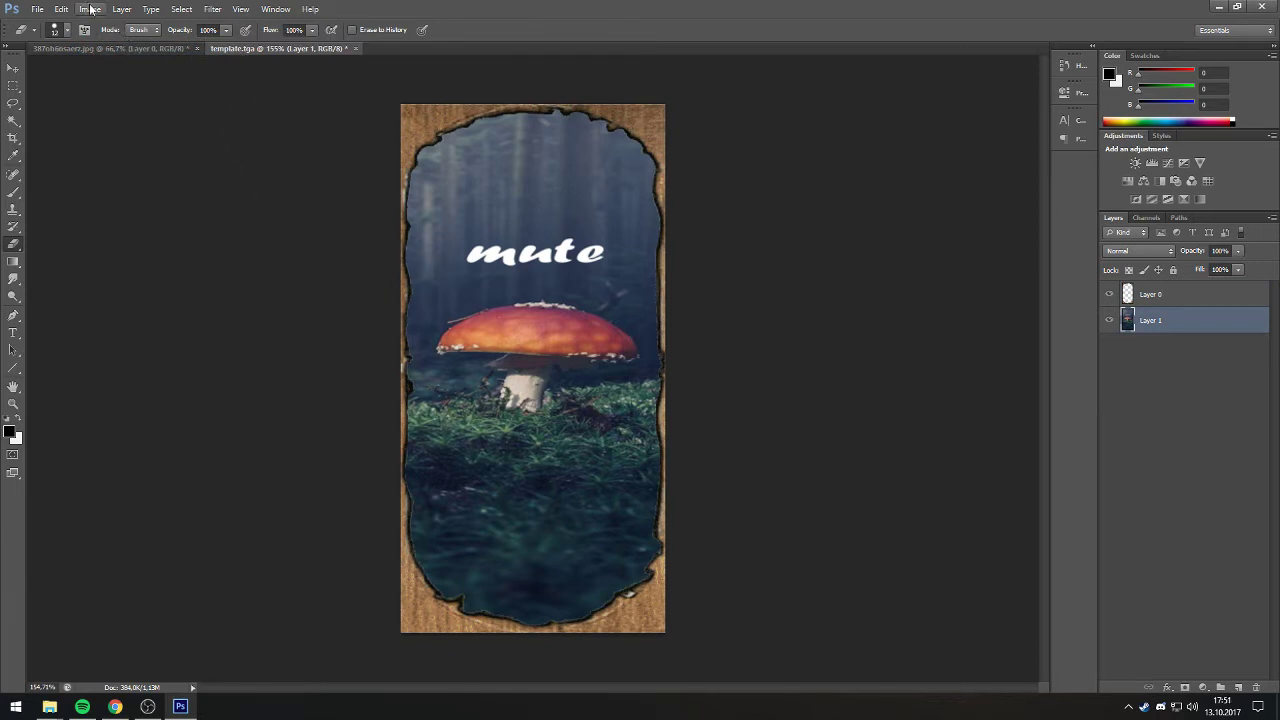
Start converting the template image to Indexed Color mode, merging its layers.
key("v")
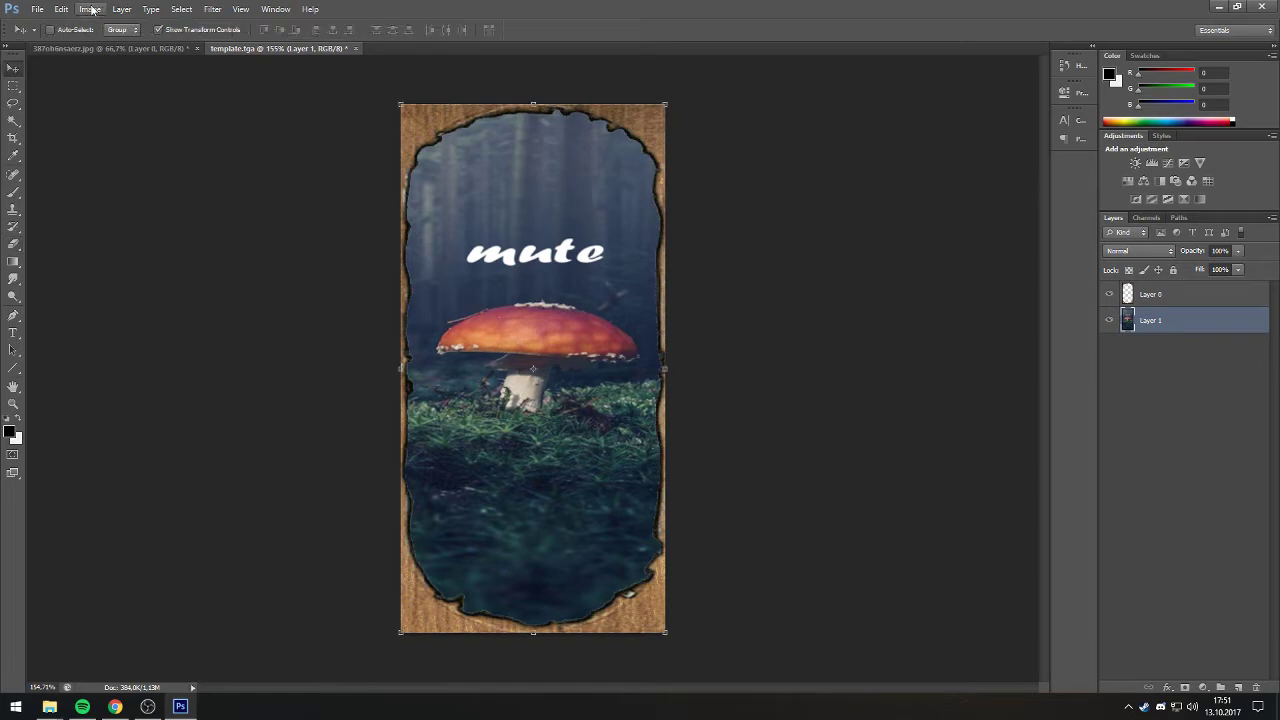
left_click(91, 10)
mouse_move(100, 24)
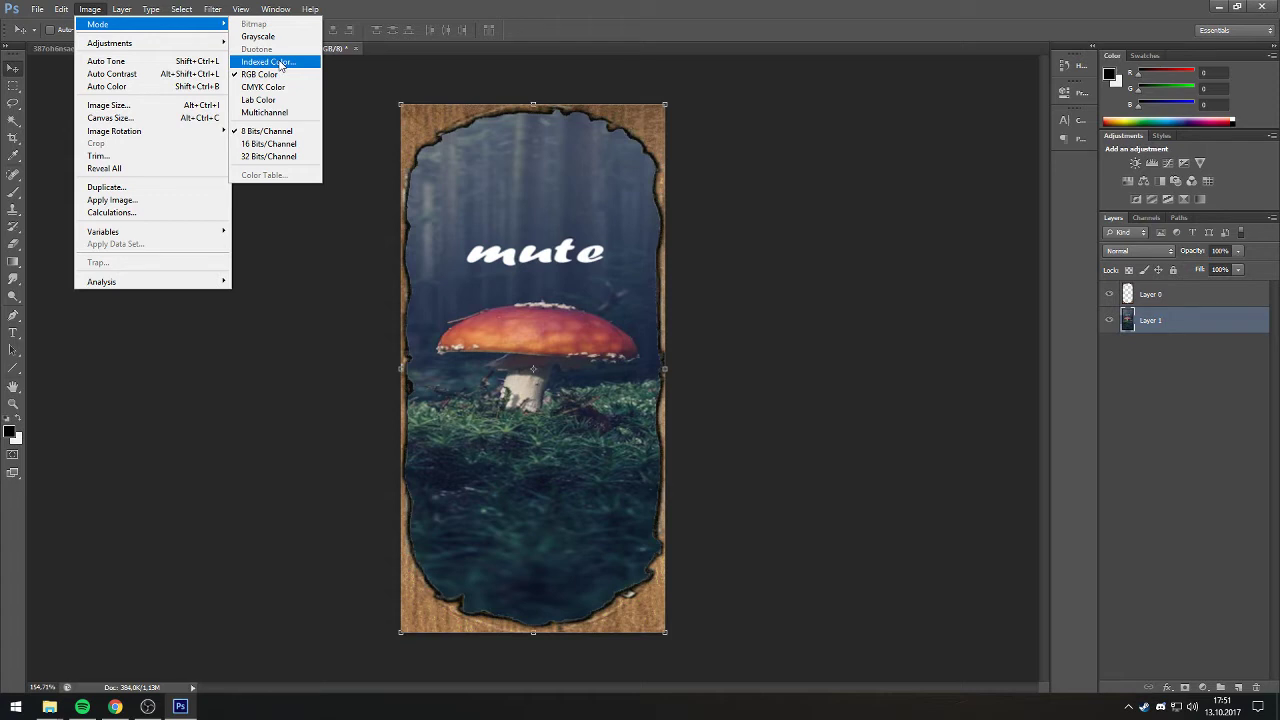
left_click(281, 63)
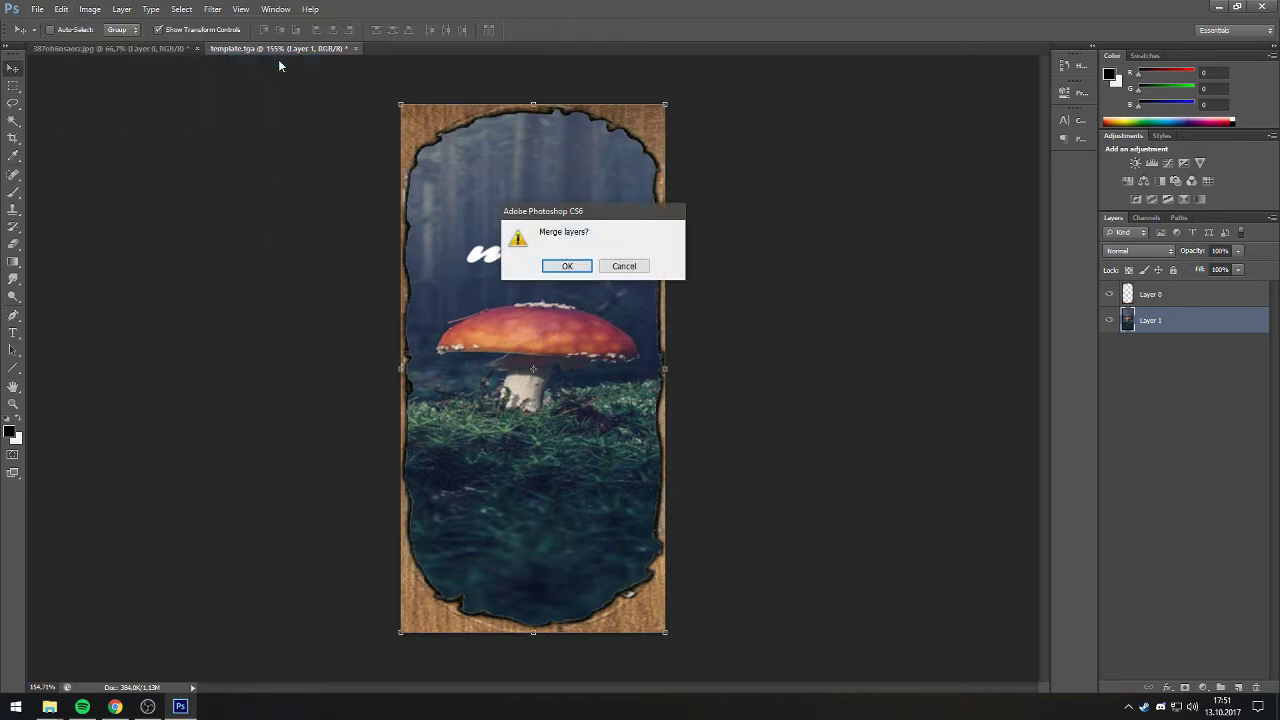
left_click(567, 267)
left_click_drag(749, 197, 783, 243)
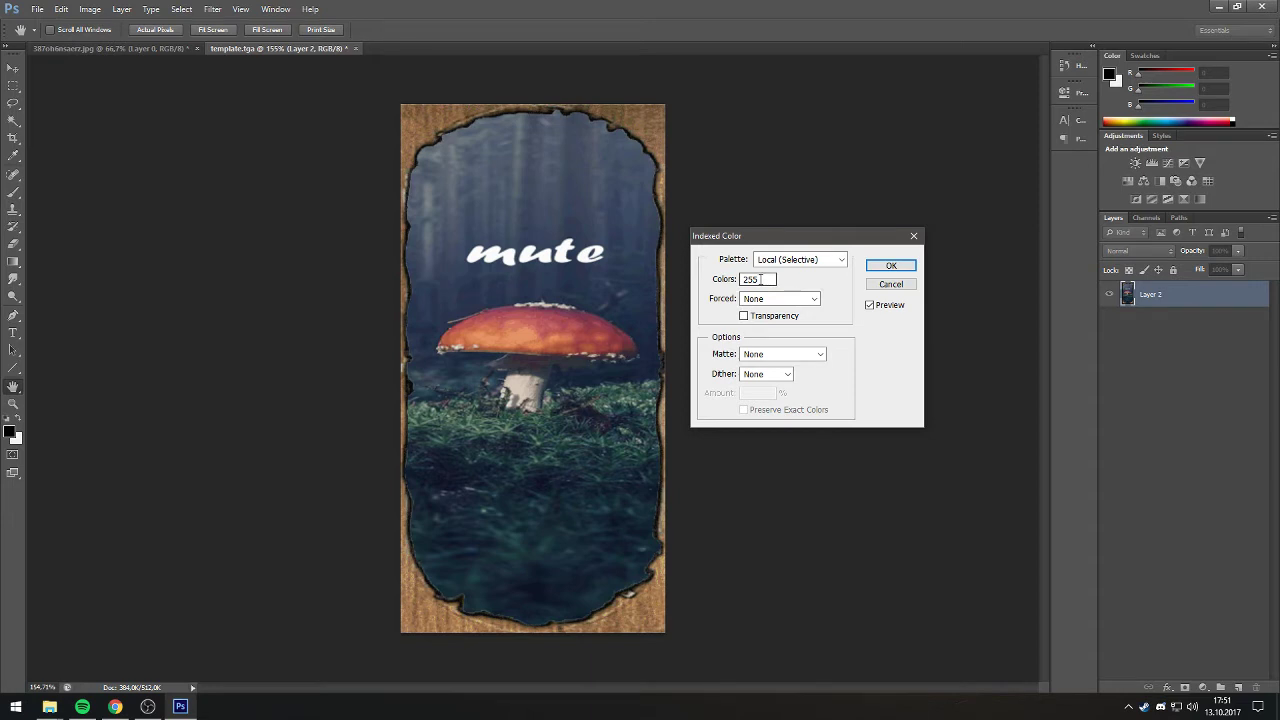
Set the indexed conversion to 250 colors with the Local (Selective) palette and apply it.
double_click(760, 279)
type("250")
mouse_move(755, 280)
left_mouse_down()
mouse_move(766, 280)
mouse_move(755, 280)
left_mouse_up()
type("50")
left_click(796, 265)
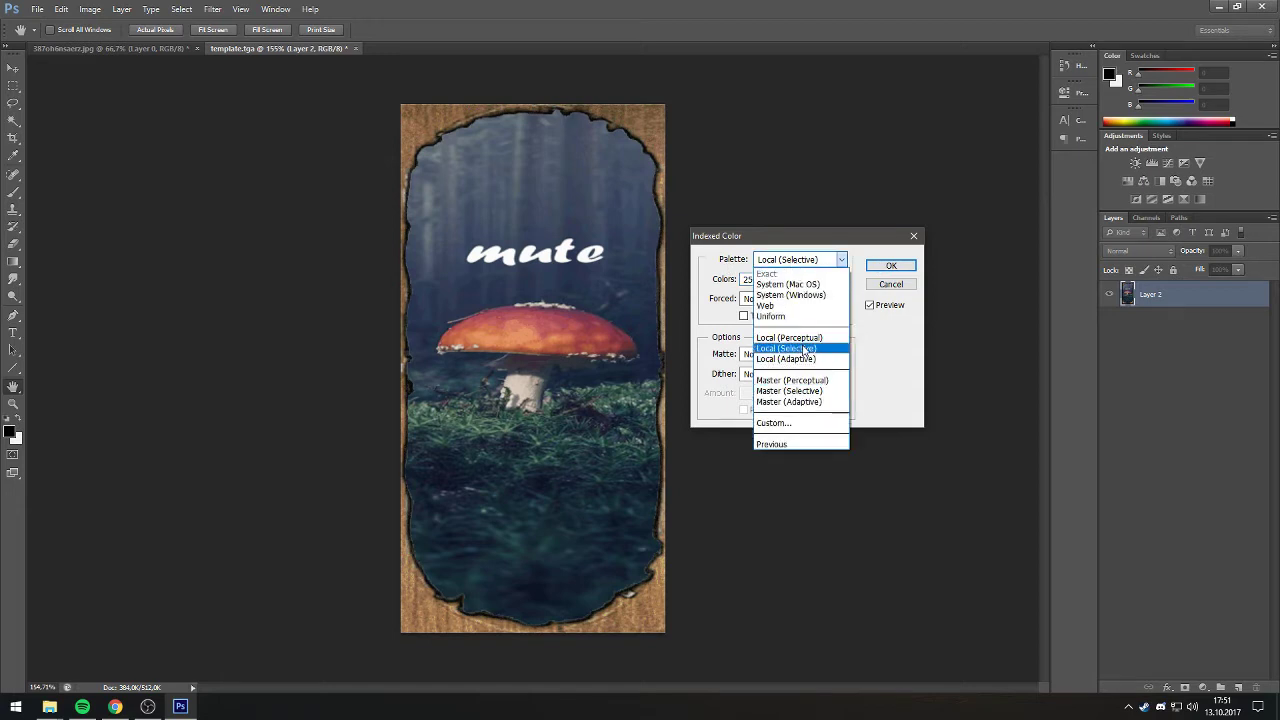
left_click(806, 350)
left_click(771, 280)
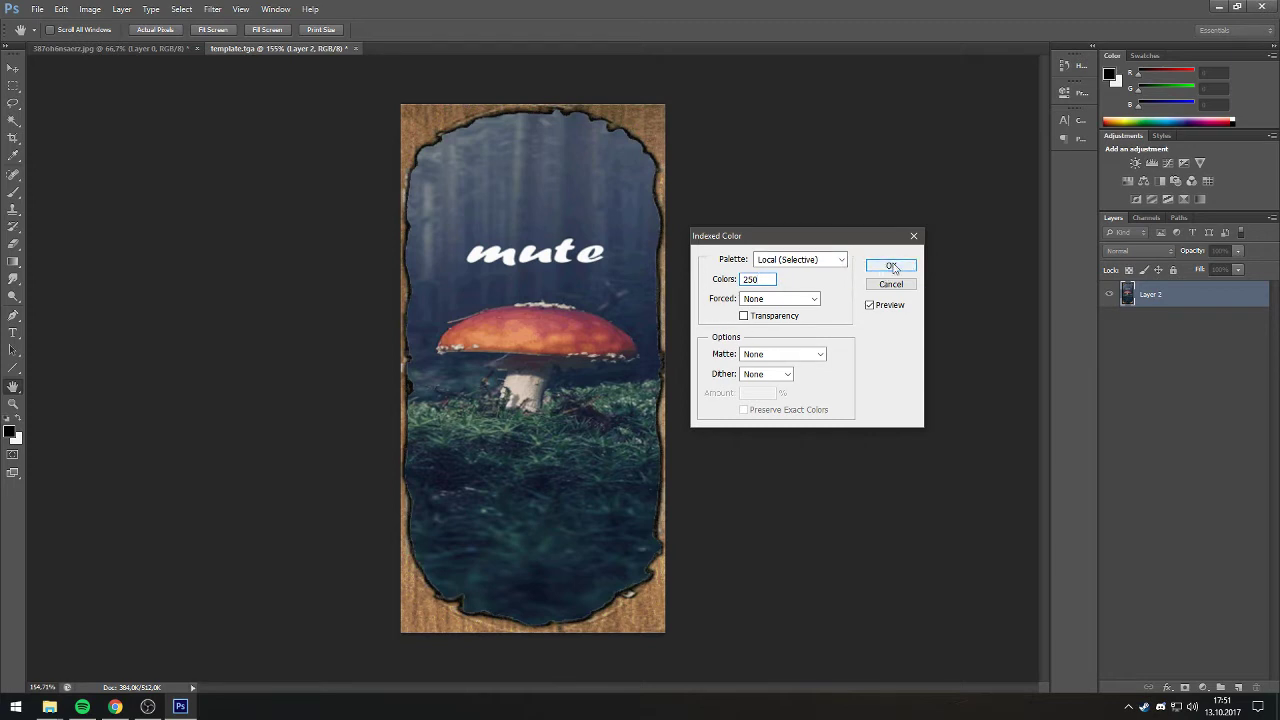
left_click(892, 266)
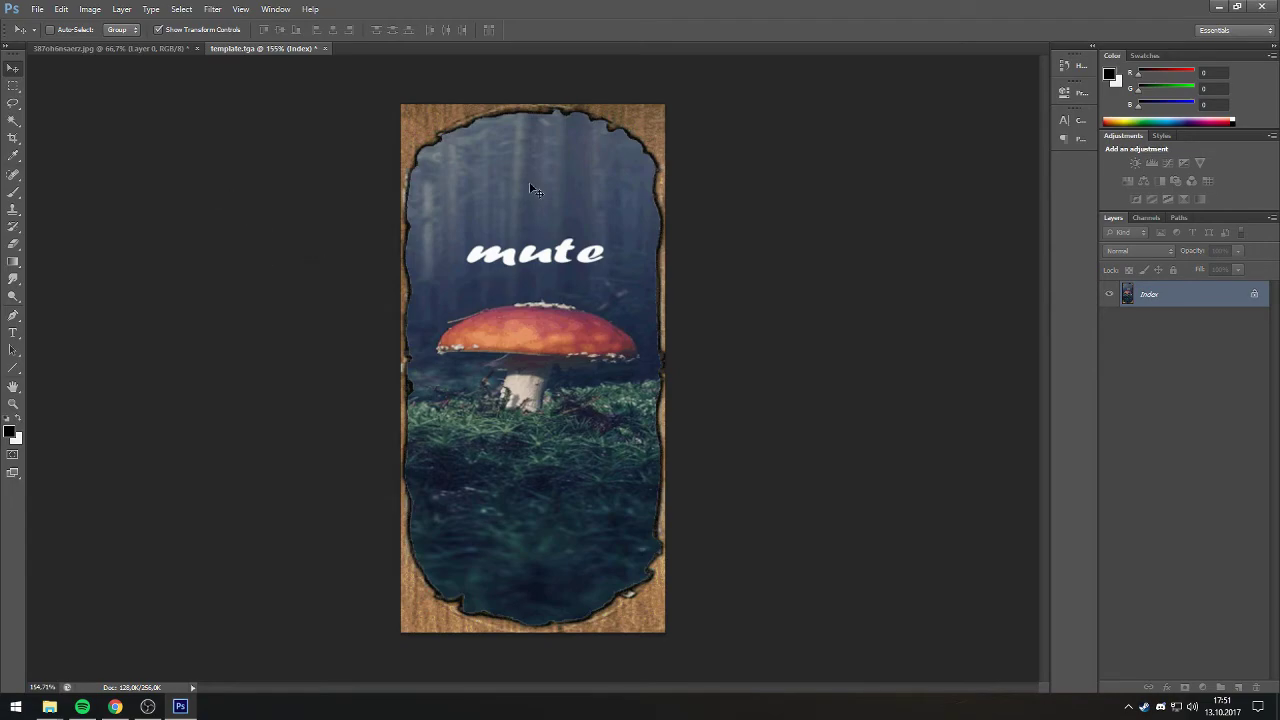
Inspect the indexed artwork up close and convert the image back to RGB Color mode.
scroll(533, 190, "up", 3)
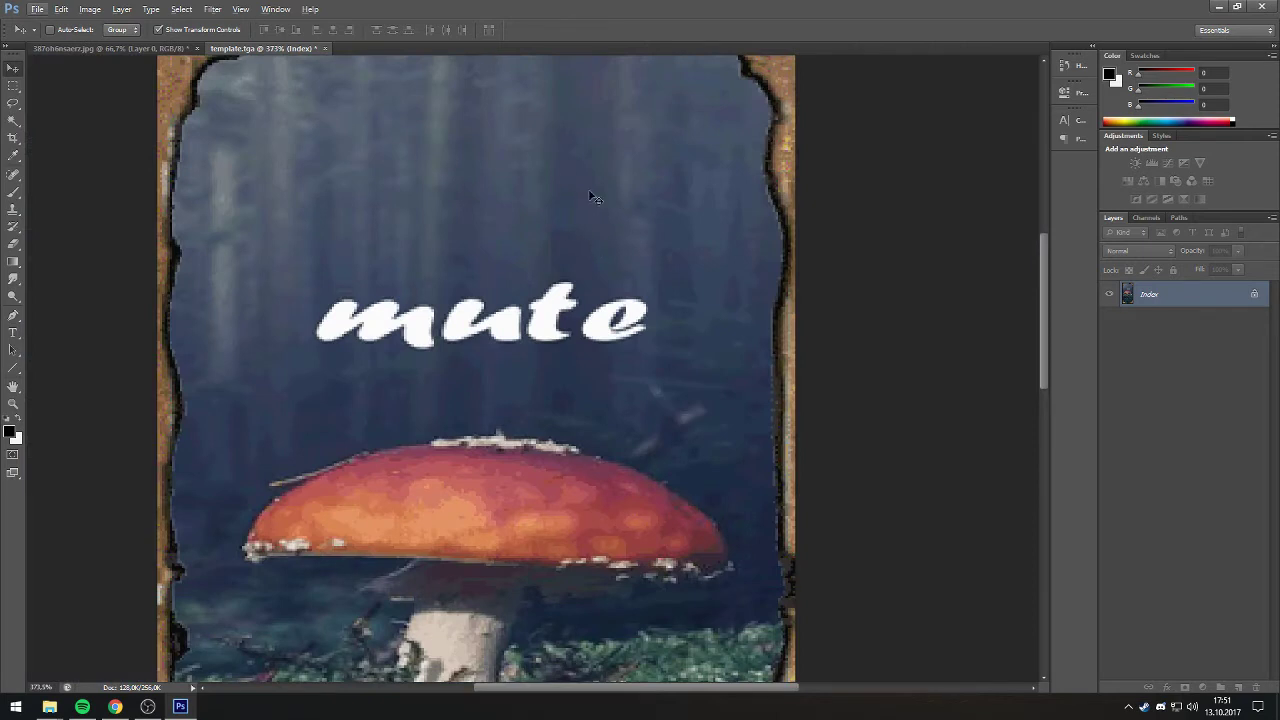
scroll(530, 215, "down", 3)
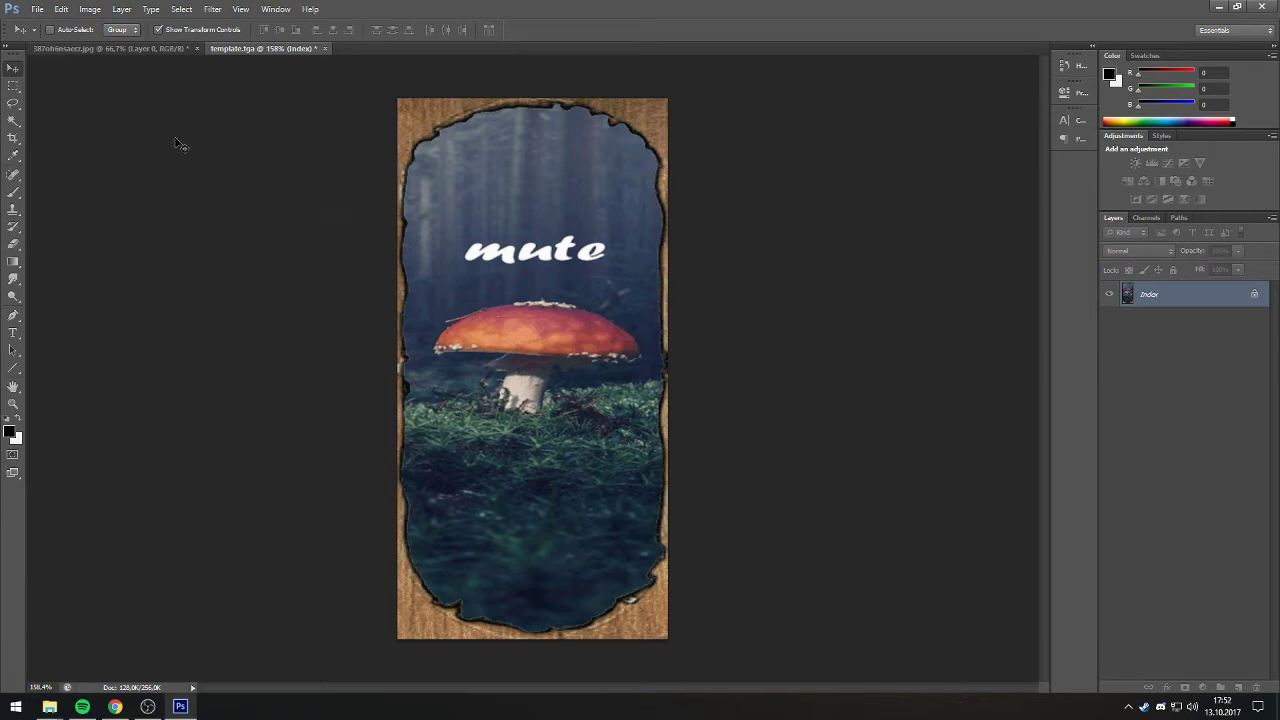
left_click(88, 10)
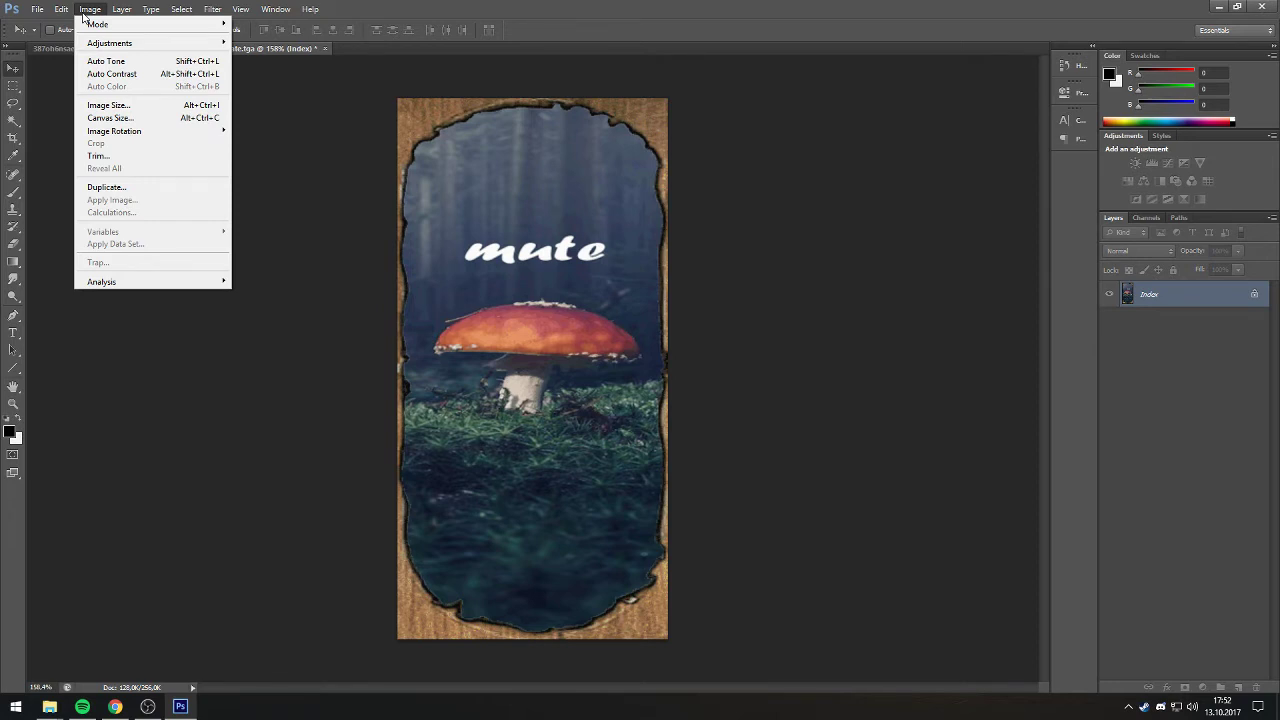
mouse_move(98, 26)
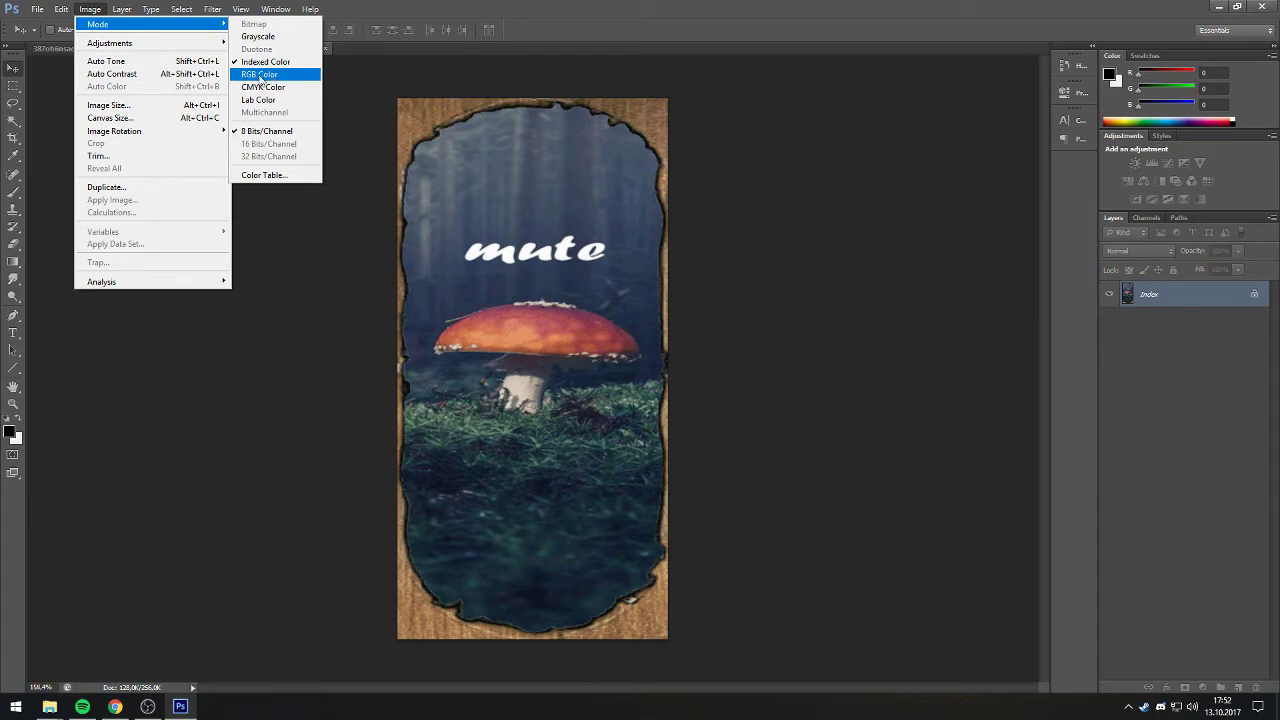
left_click(260, 75)
Save the image as a Targa file named mushmute in the custom_boards folder at 32 bits/pixel.
left_click(38, 9)
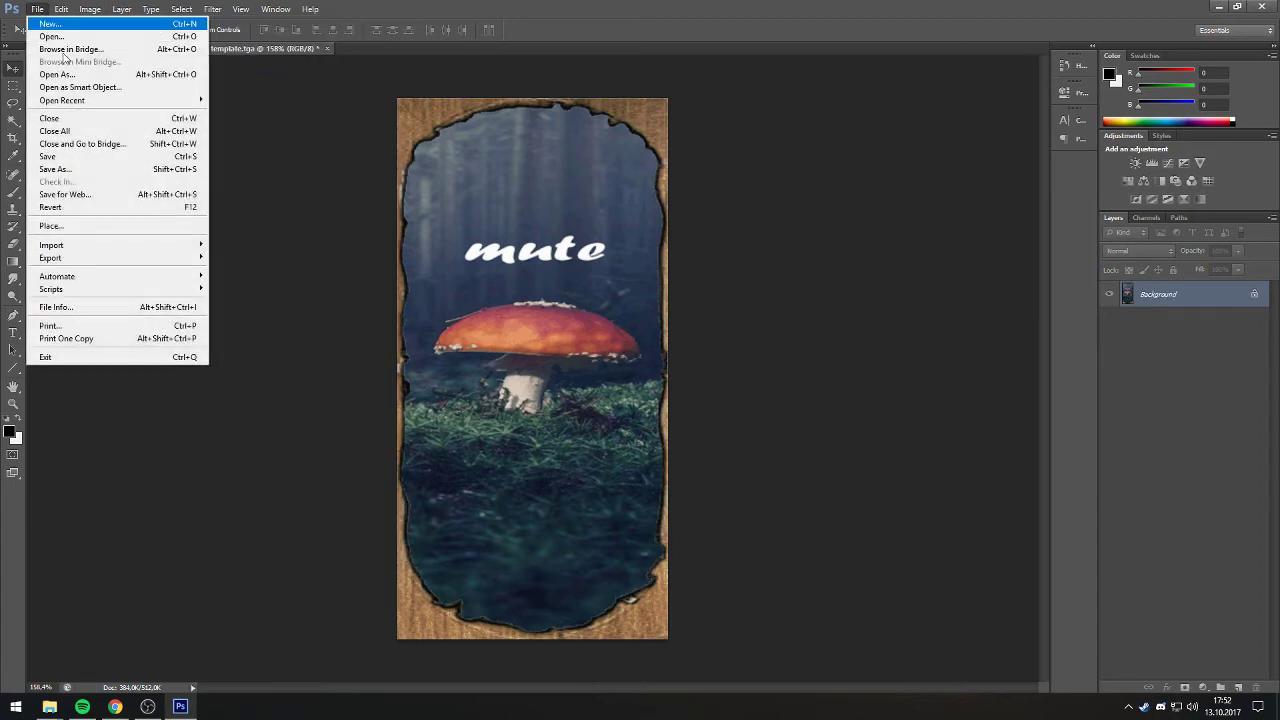
left_click(55, 169)
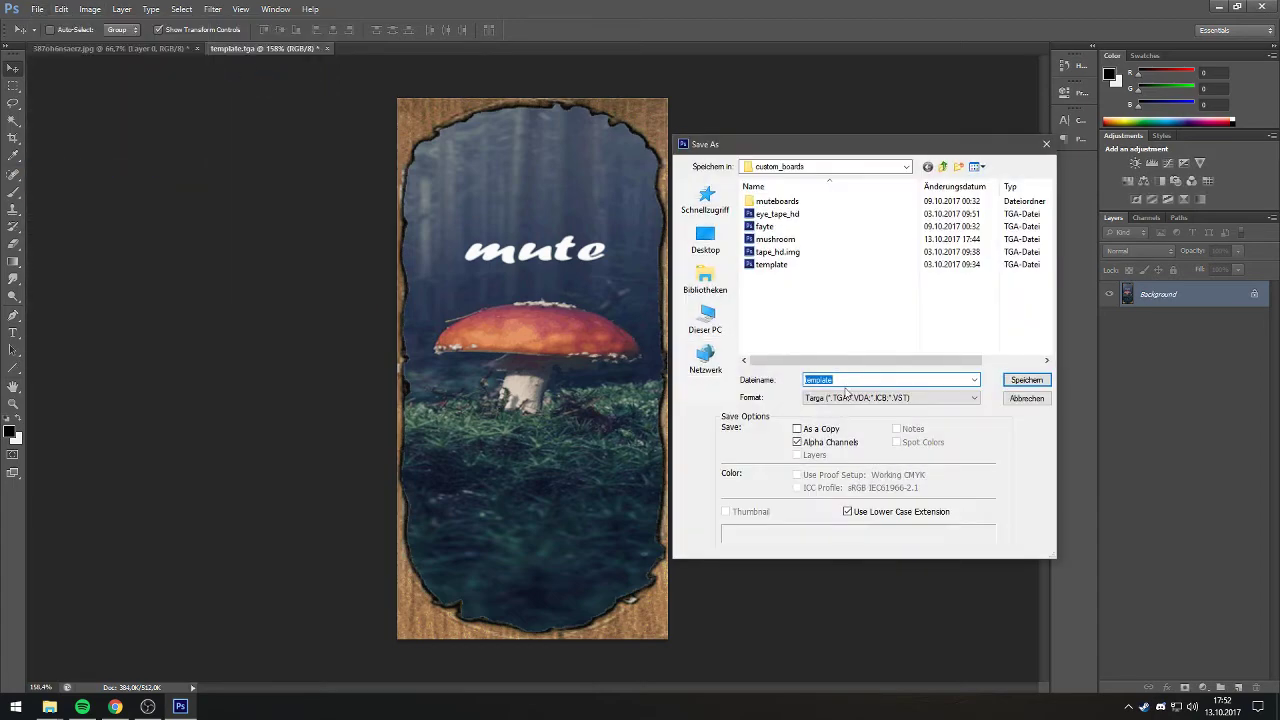
type("mushmu")
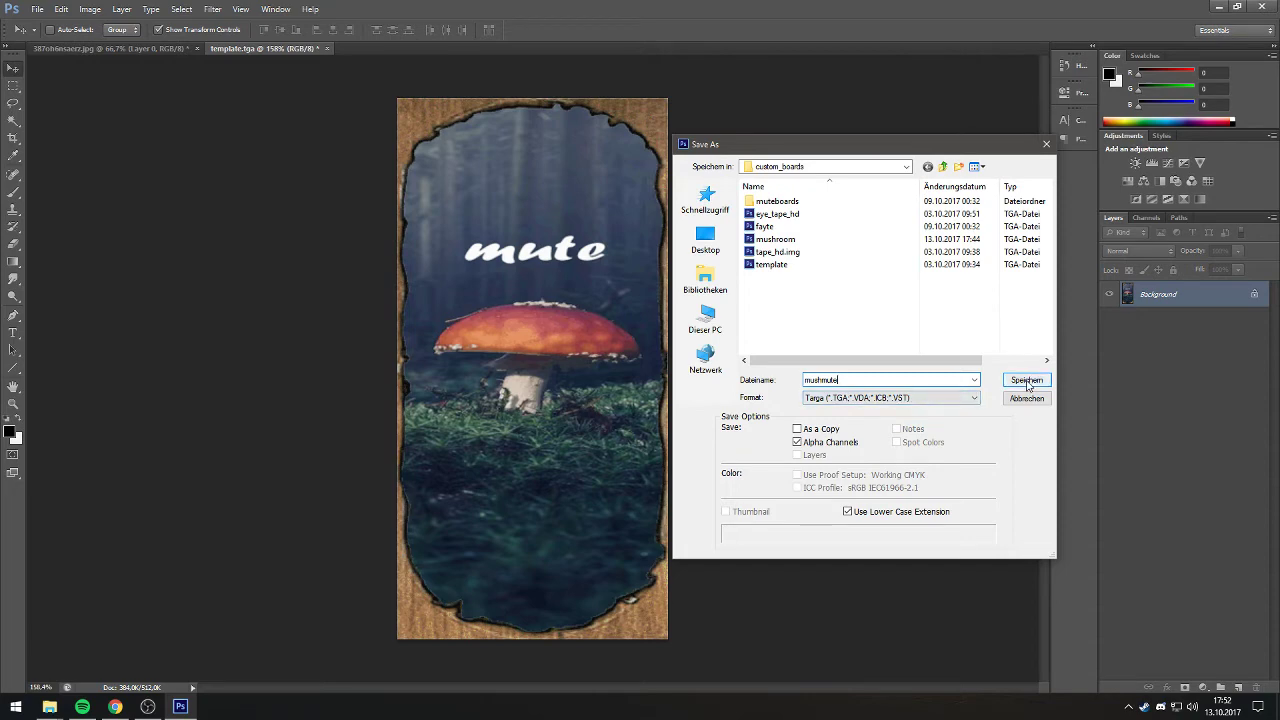
left_click(1027, 381)
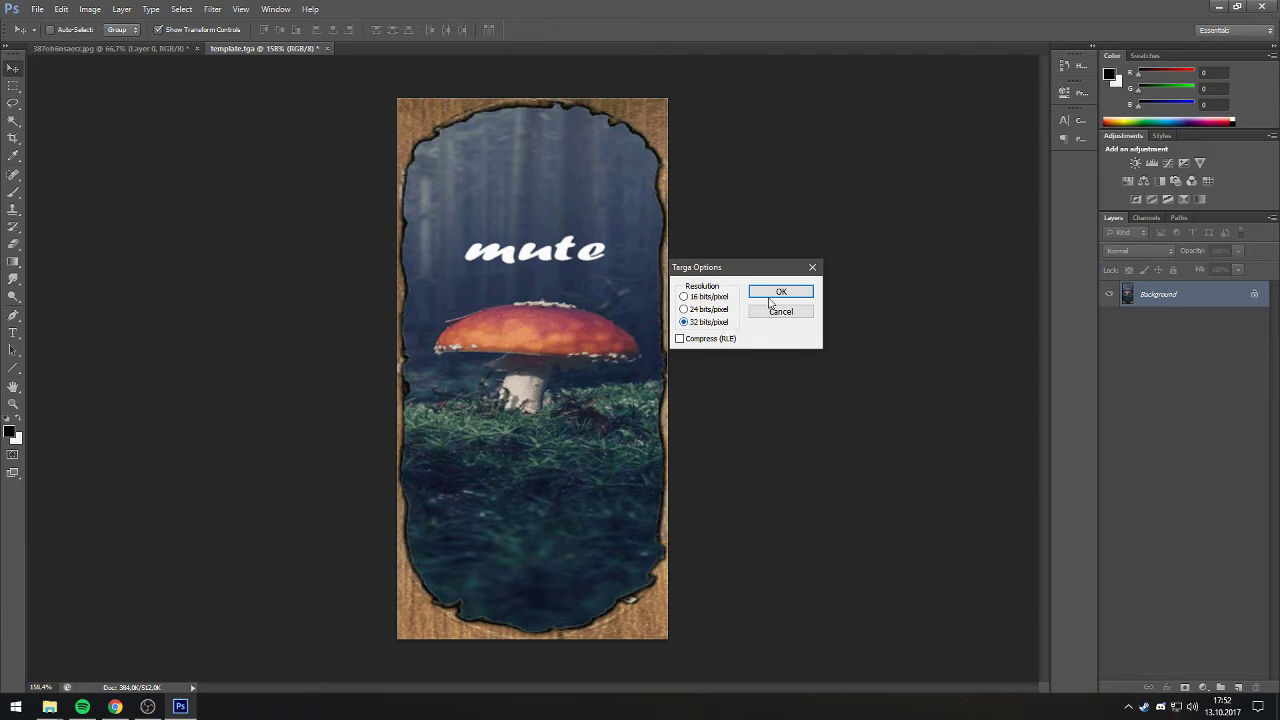
left_click(776, 294)
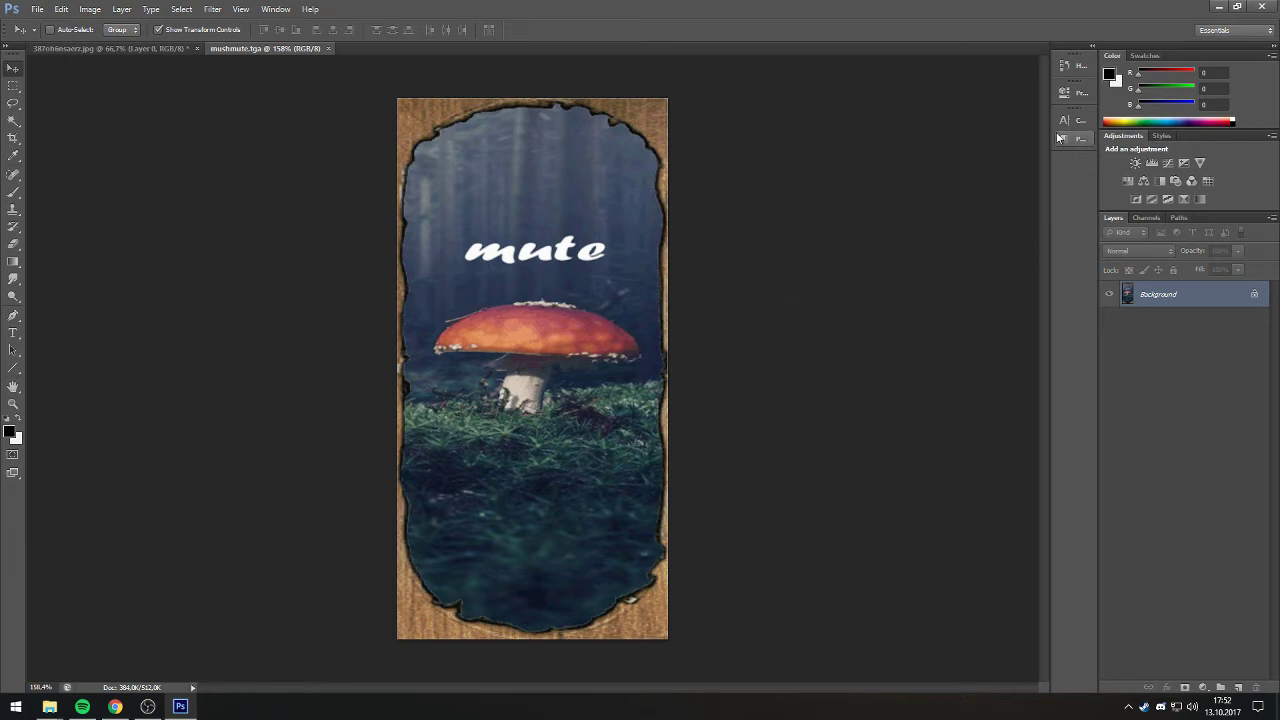
Switch to the TGA2IMG folder in File Explorer, run TGA2IMG_UG2 and load mushmute from custom_boards.
left_click(1216, 6)
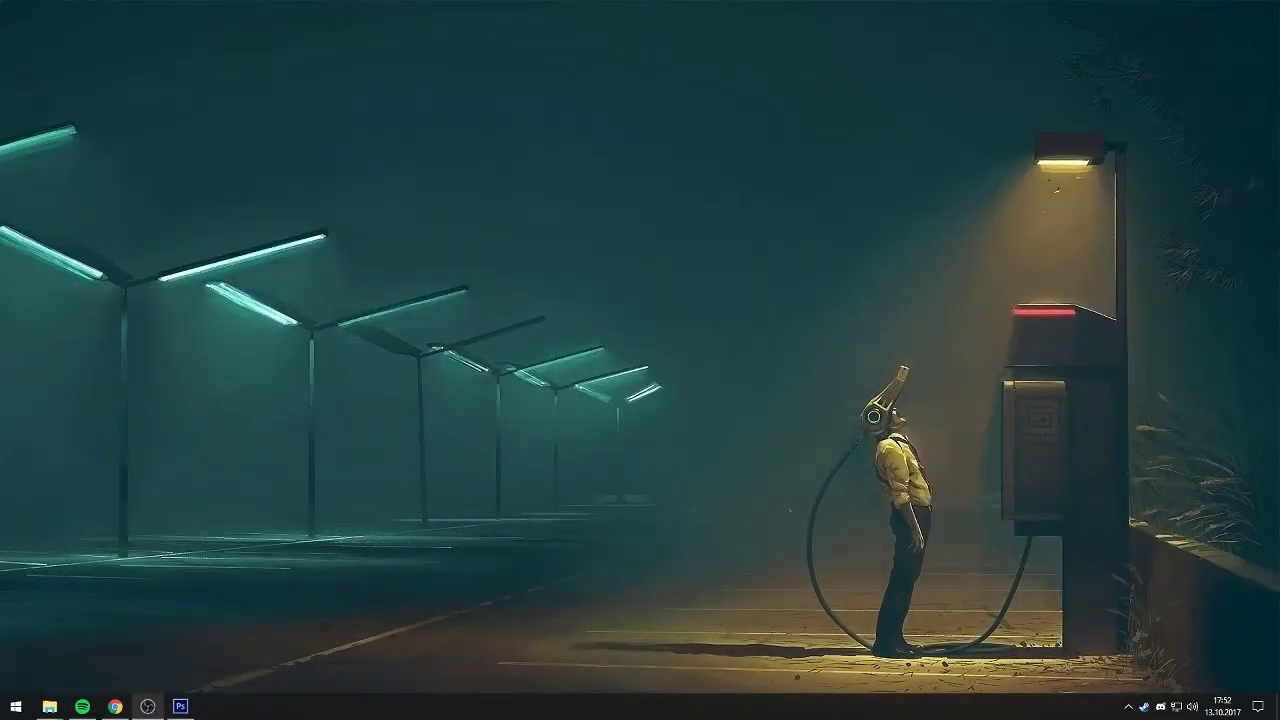
left_click(49, 706)
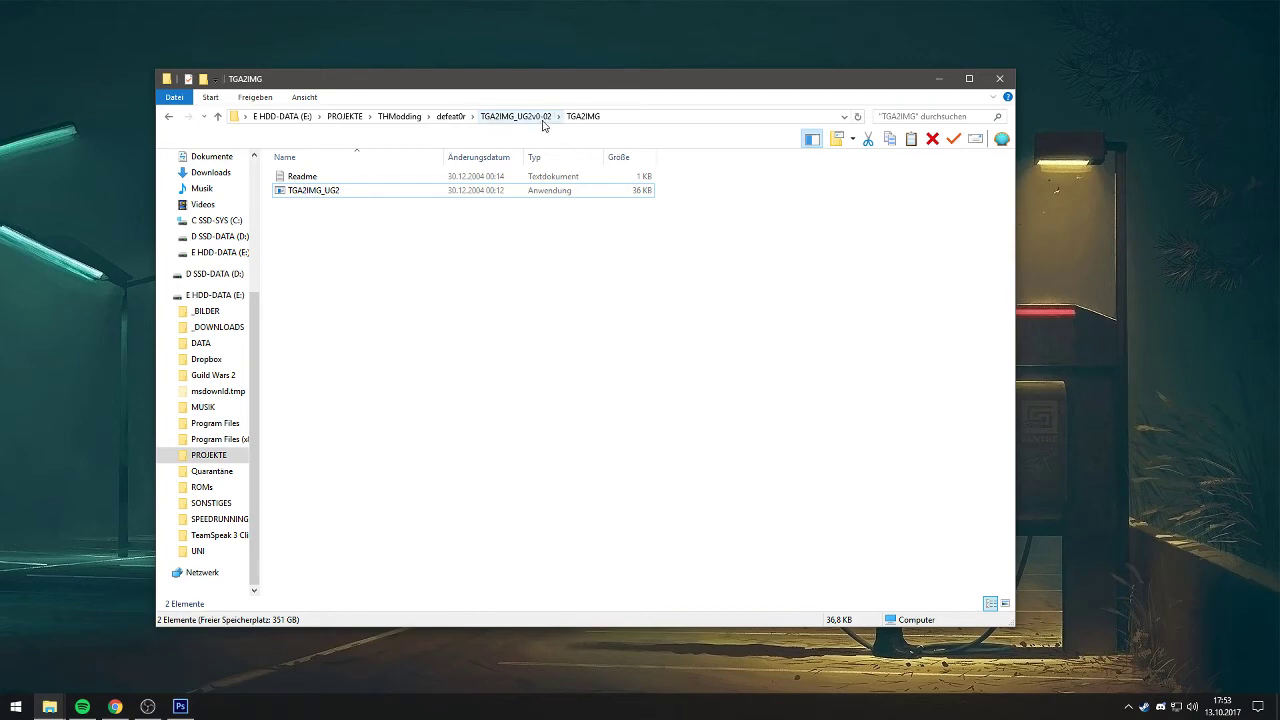
double_click(313, 193)
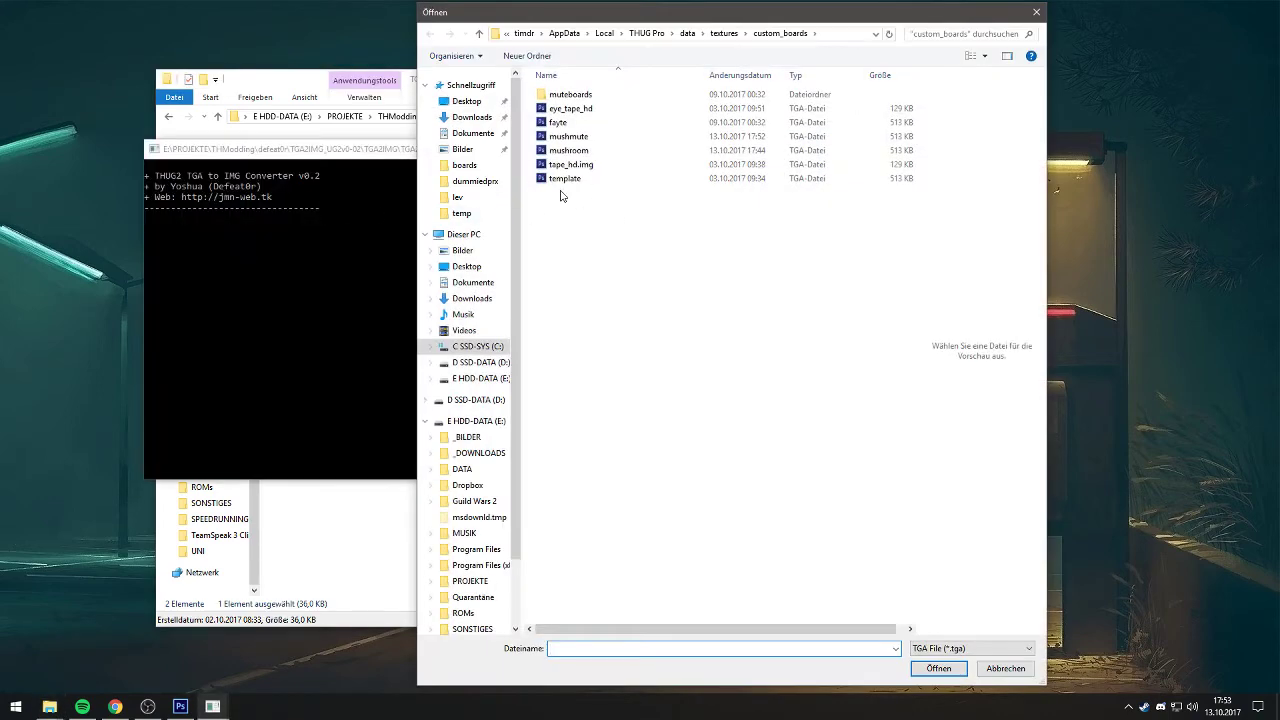
left_click(603, 141)
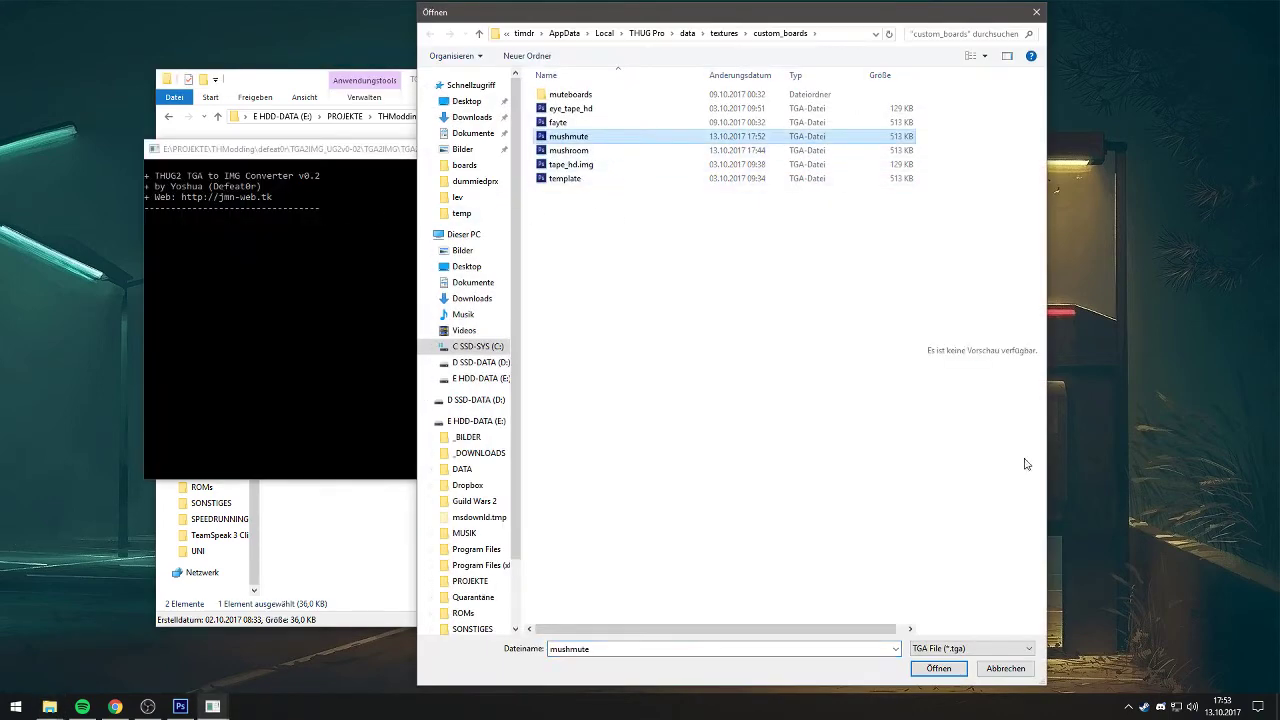
left_click(938, 668)
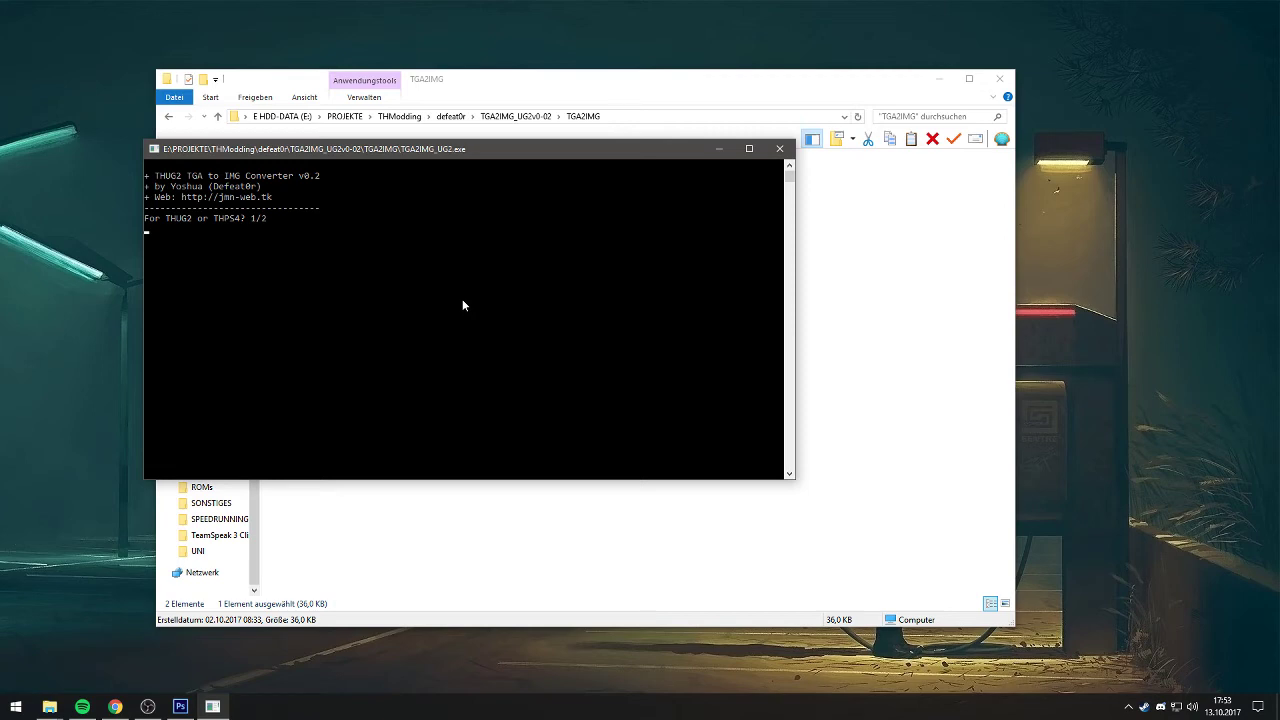
Convert the file for THUG2 (option 1) with IMG compression enabled (y), and close the converter.
type("1")
key("Return")
type("y")
key("Return")
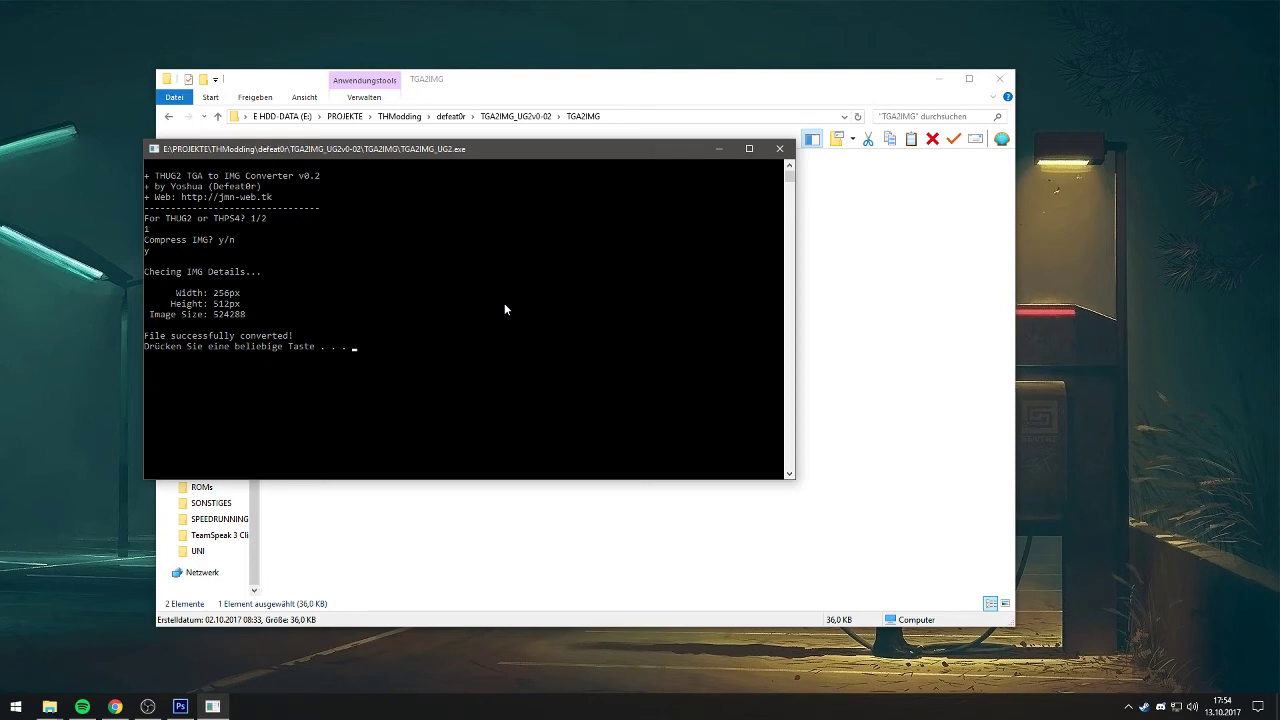
key("Return")
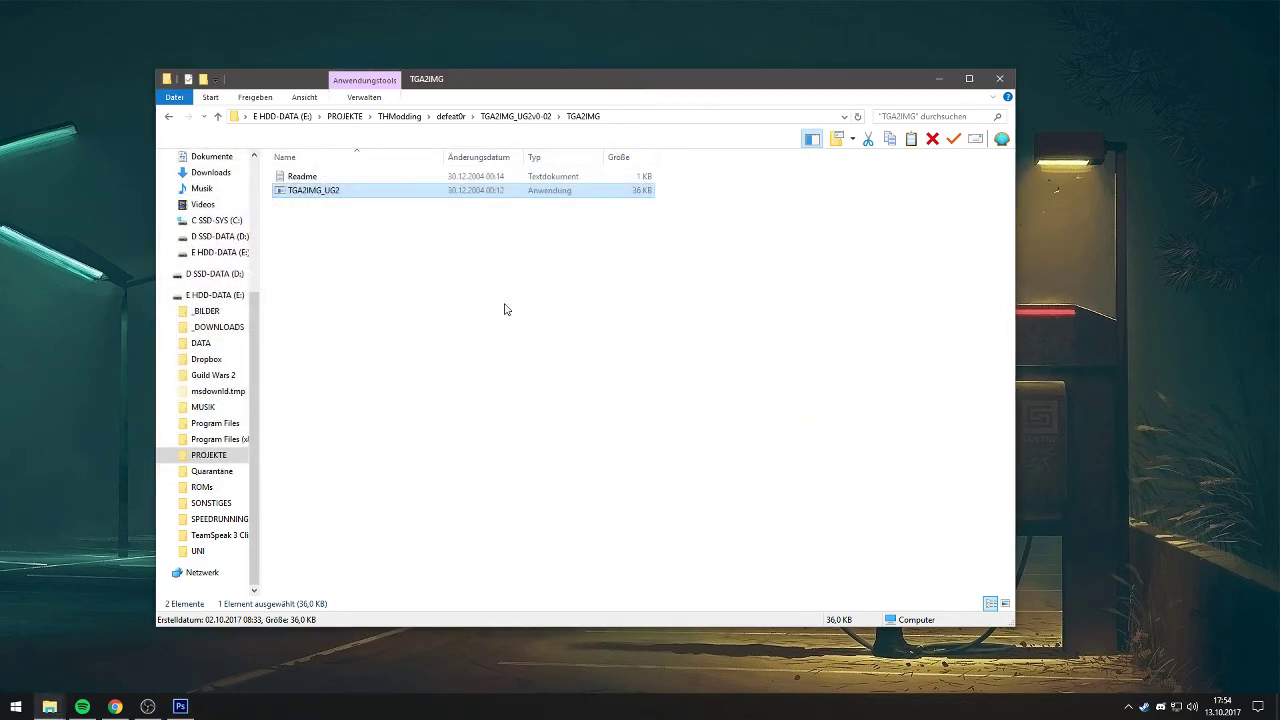
key("Return")
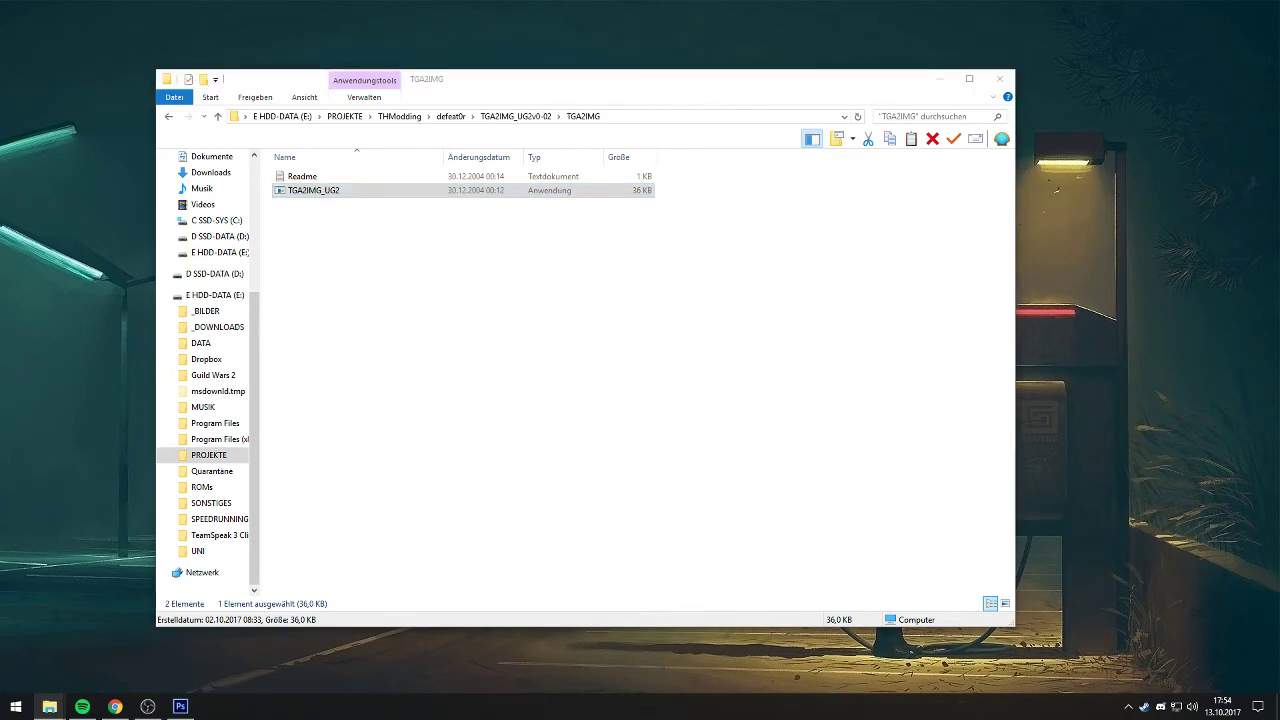
Switch to the dummiedprx folder and read the installation and usage instructions in its README.
left_click(937, 83)
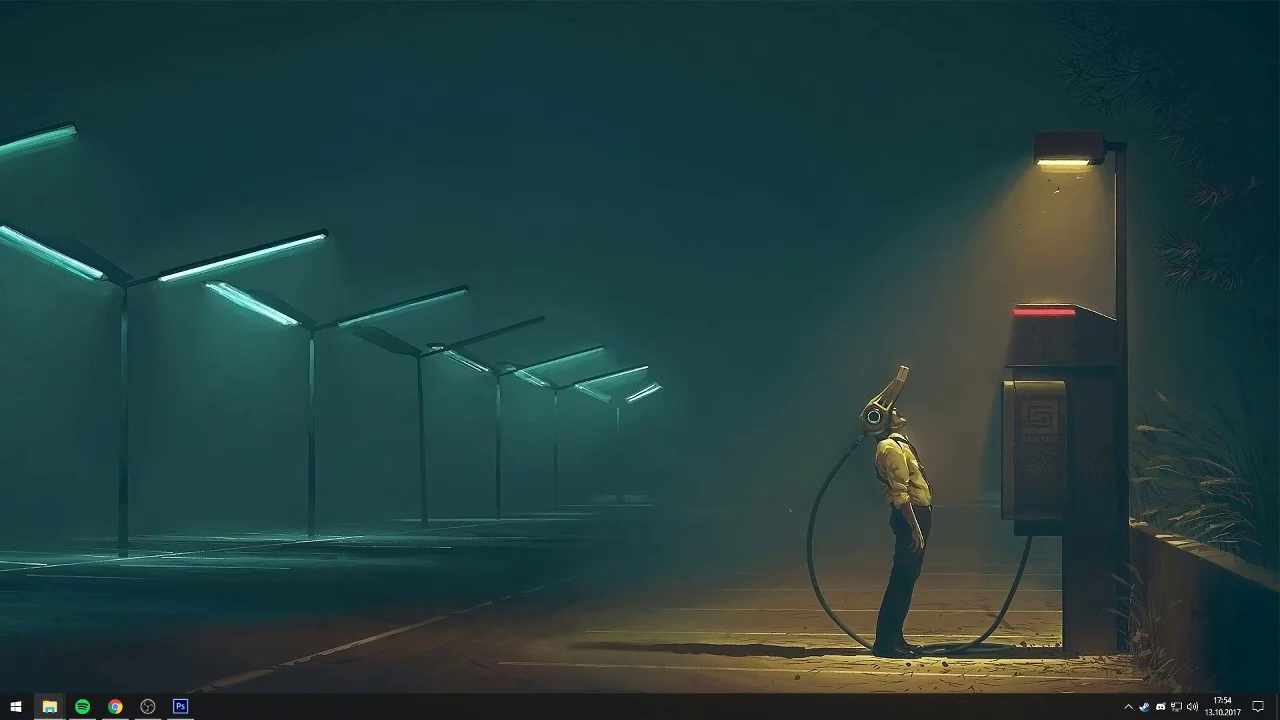
left_click(49, 706)
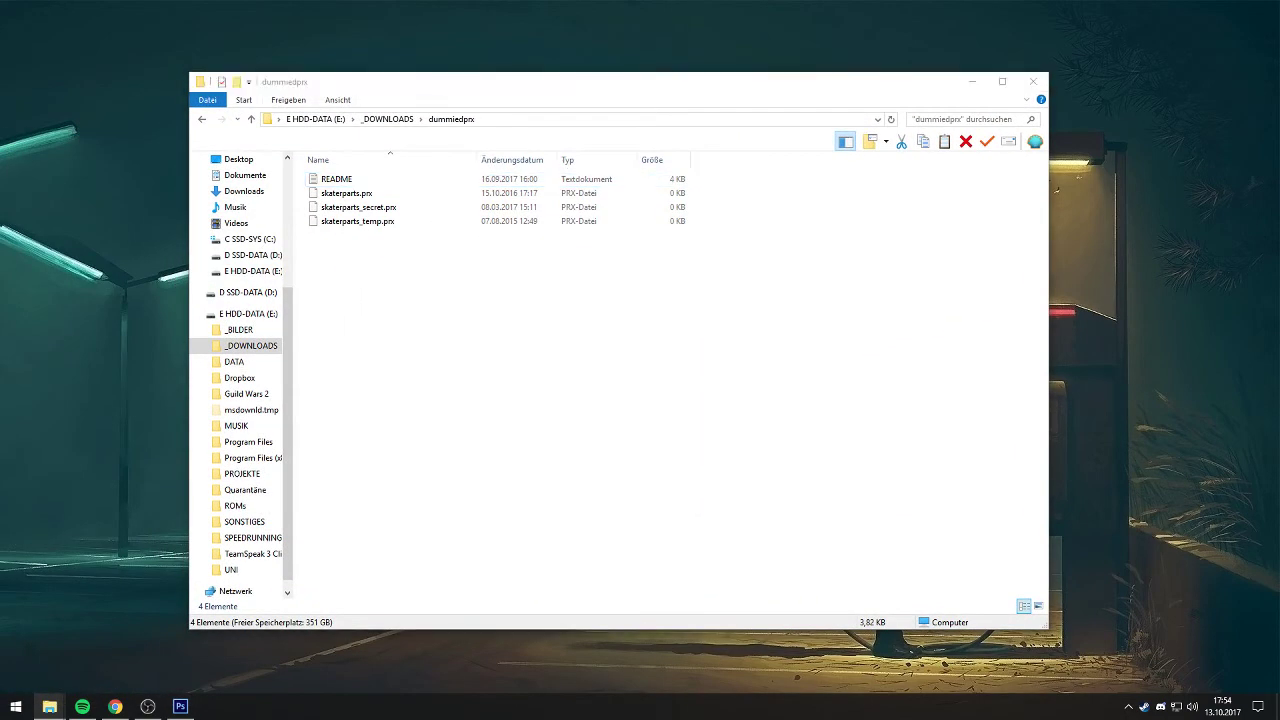
double_click(341, 180)
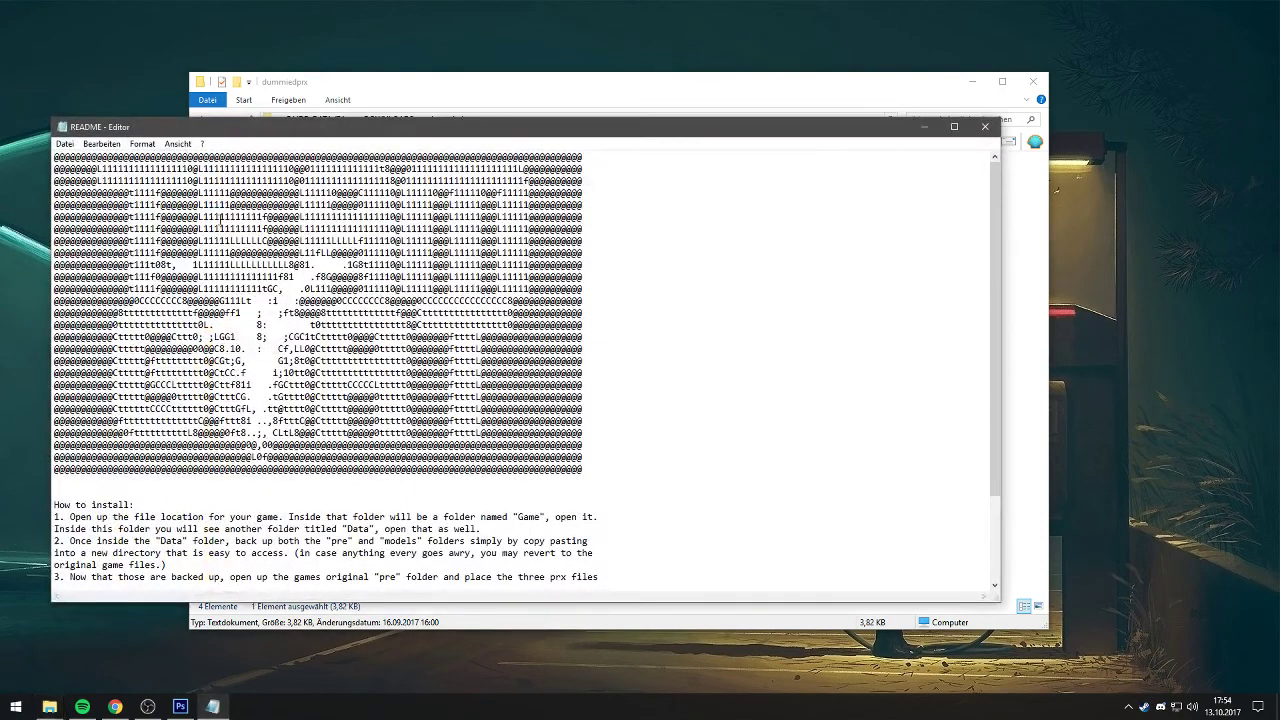
scroll(697, 370, "down", 3)
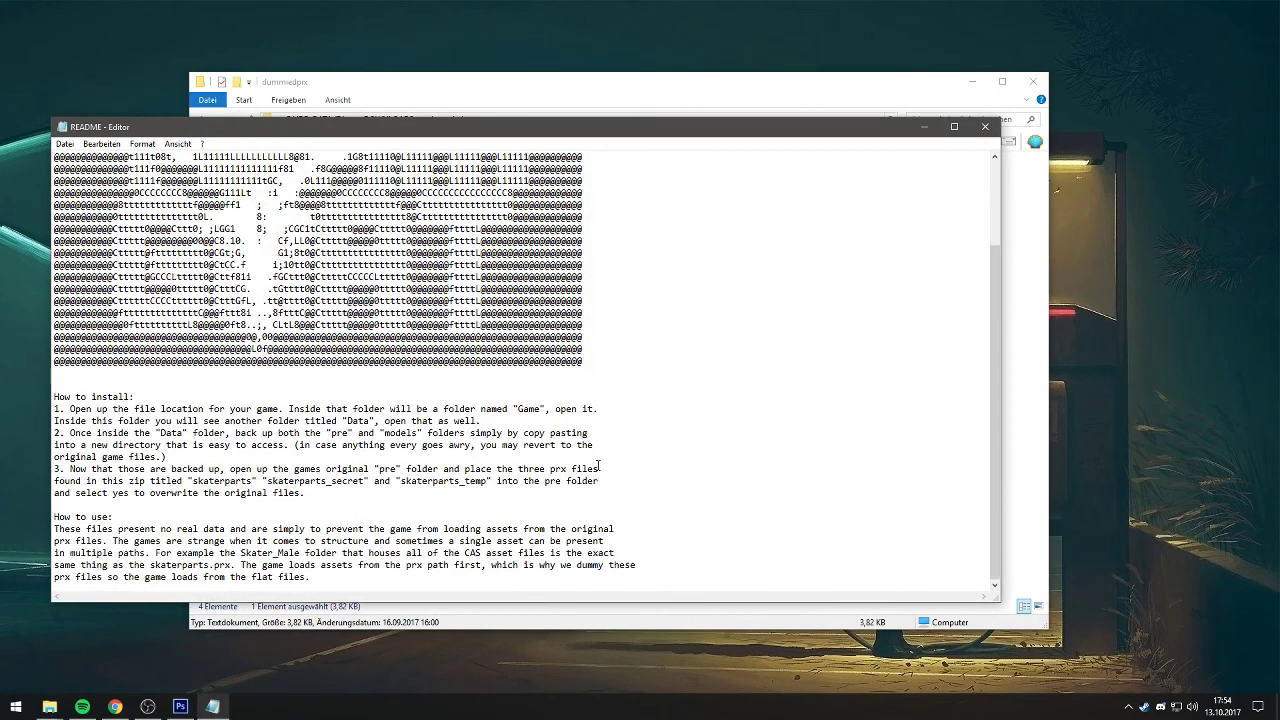
left_click(924, 127)
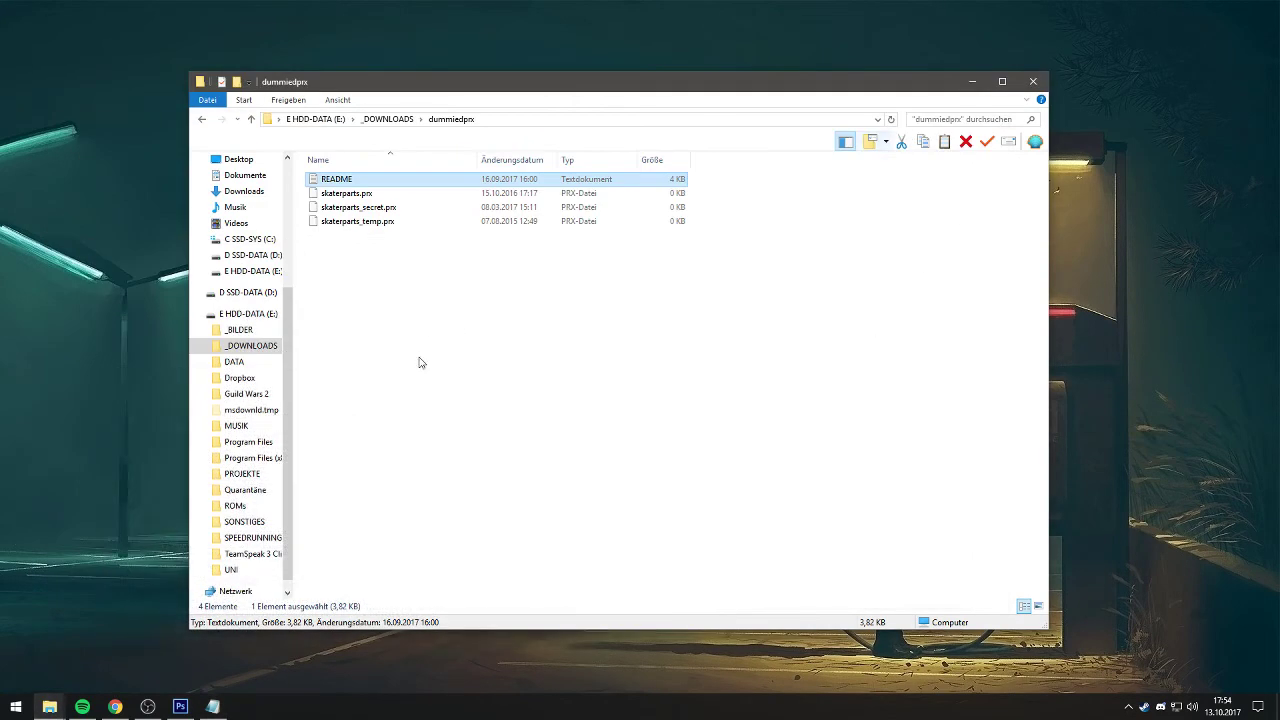
Copy skaterparts.prx, skaterparts_secret.prx and skaterparts_temp.prx from the dummiedprx folder.
left_click_drag(382, 344, 348, 188)
left_click_drag(352, 309, 330, 192)
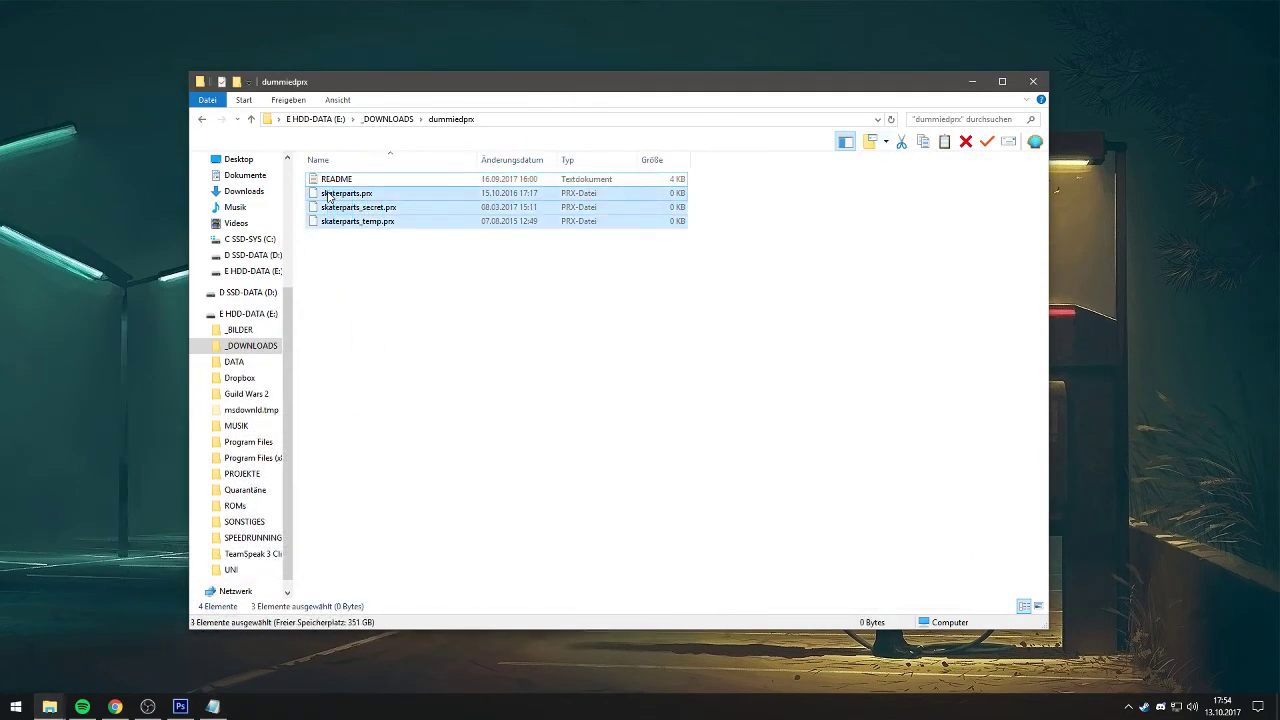
left_click(352, 251)
left_click_drag(352, 251, 345, 195)
left_click(351, 248)
left_click_drag(354, 245, 342, 193)
right_click(342, 193)
left_click(392, 298)
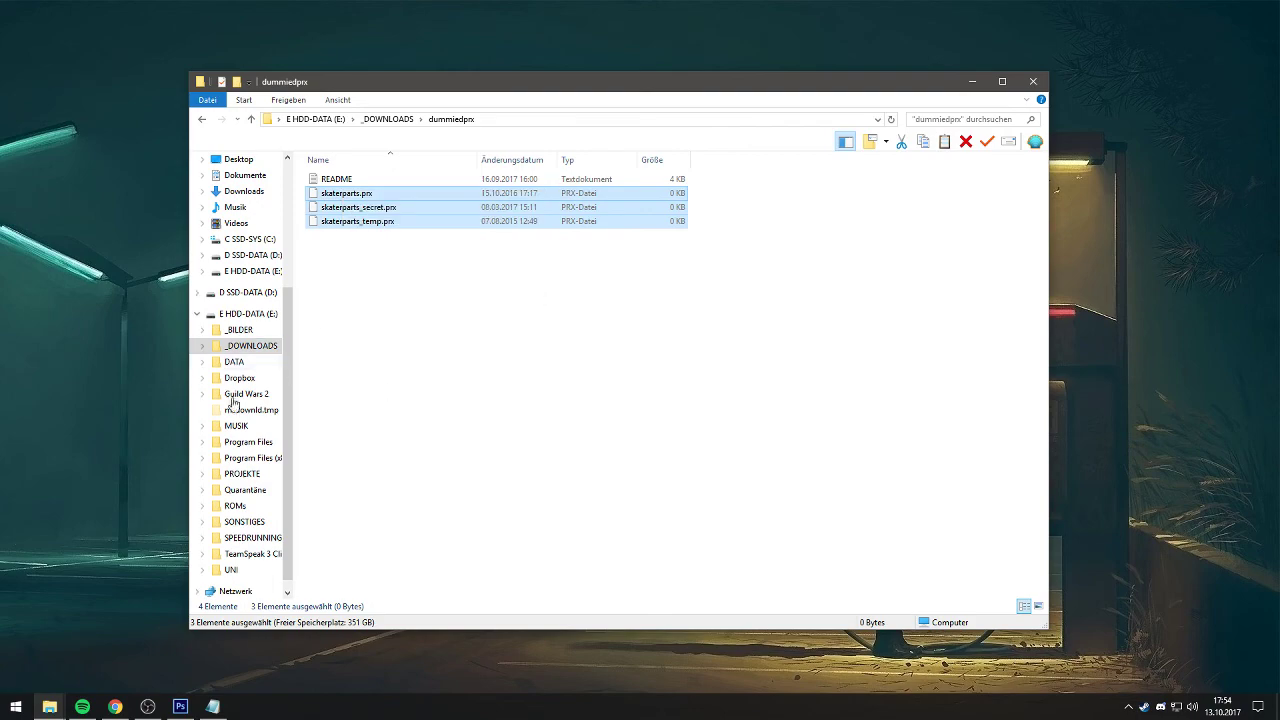
Paste the copied prx files into the pre folder of Tony Hawk's Underground 2's Game\Data directory, replacing the existing files.
key("alt+Tab")
left_click_drag(610, 148, 576, 66)
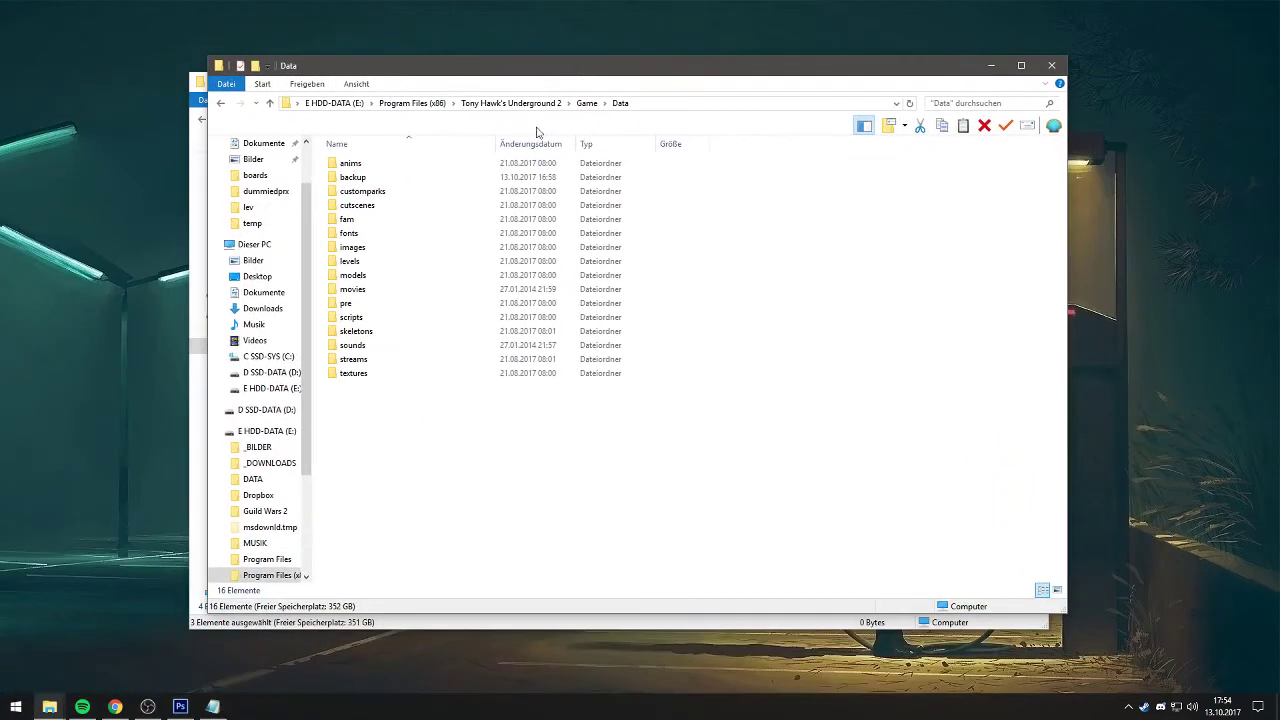
double_click(352, 310)
right_click(789, 251)
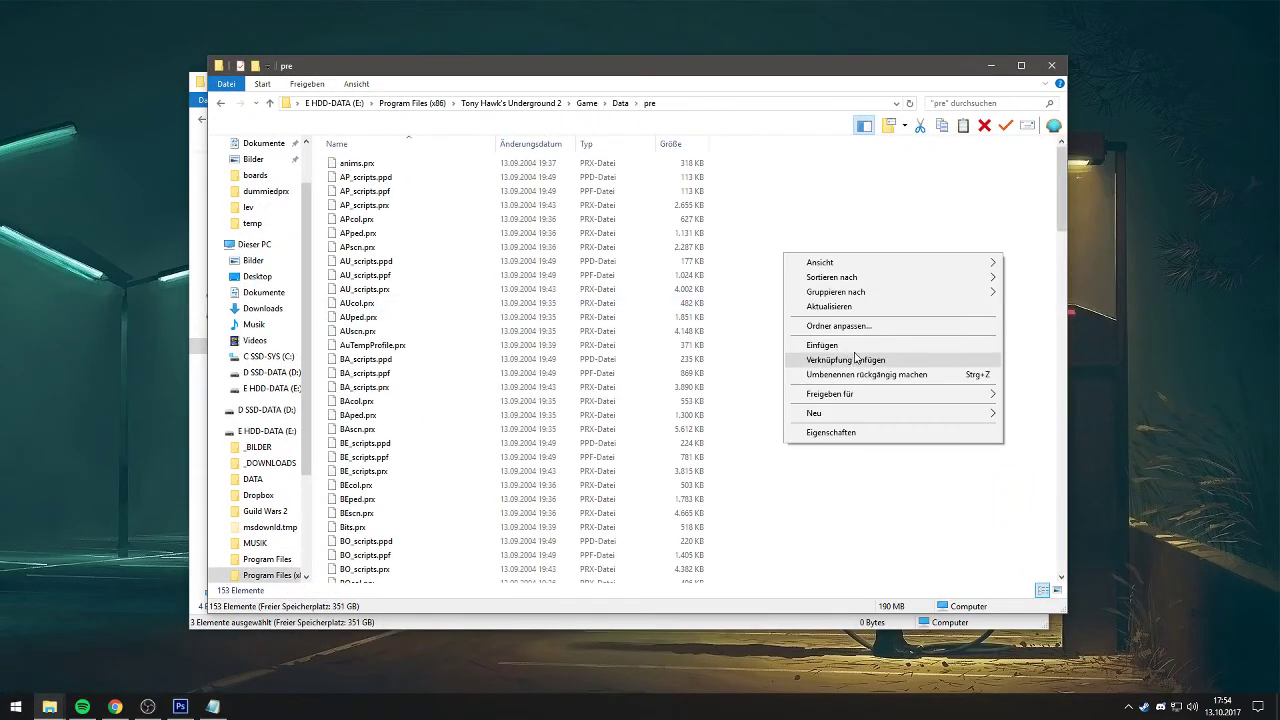
left_click(810, 346)
left_click(620, 261)
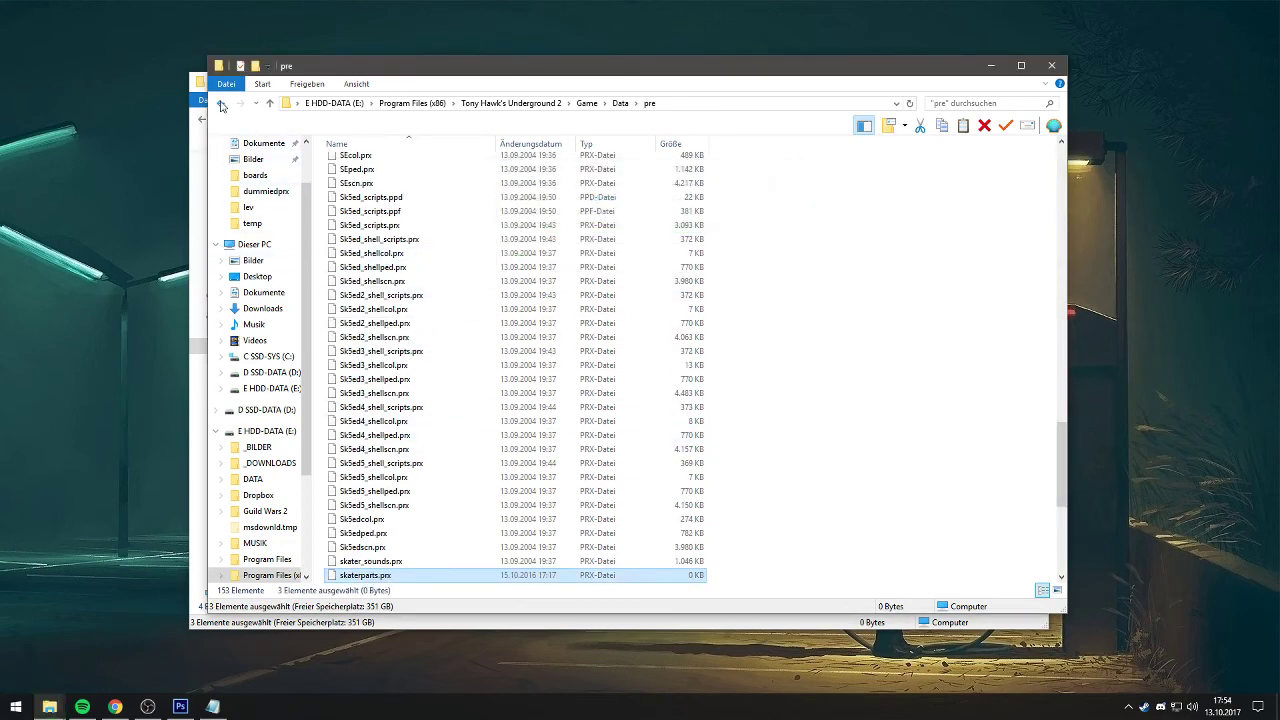
Close the dummiedprx folder window and return to the game's Data folder.
left_click(201, 82)
key("n")
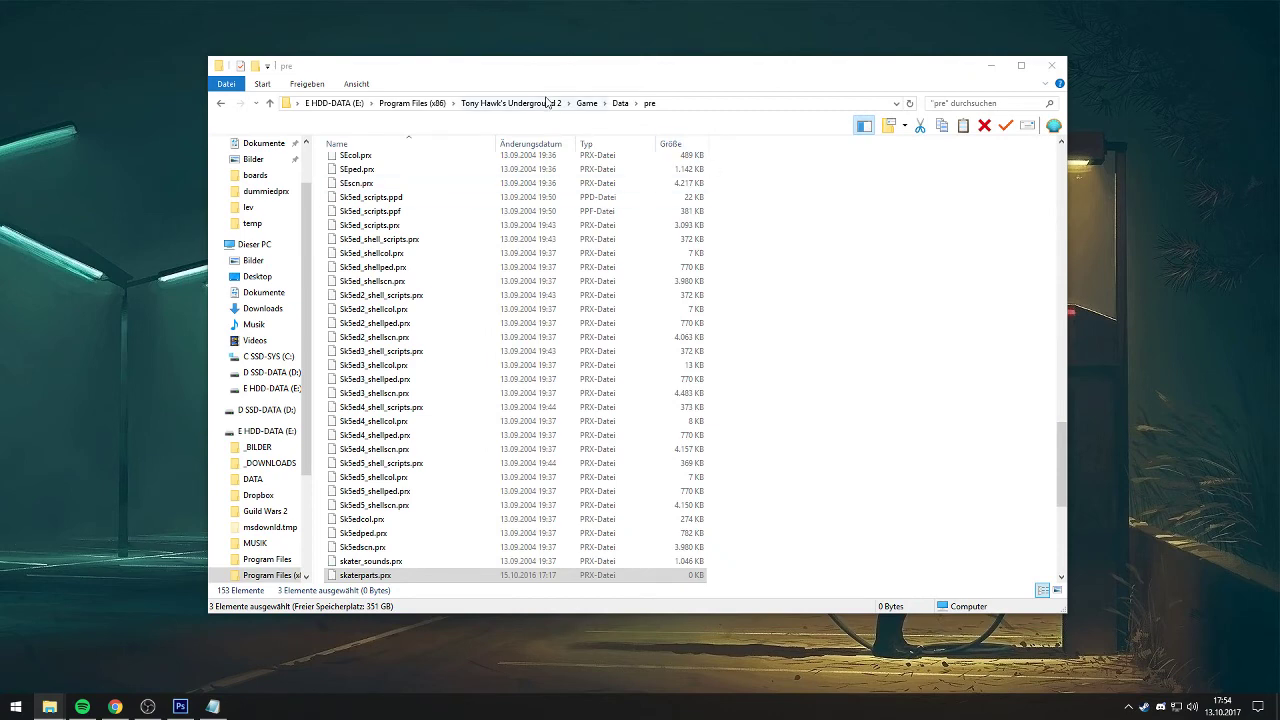
left_click(578, 106)
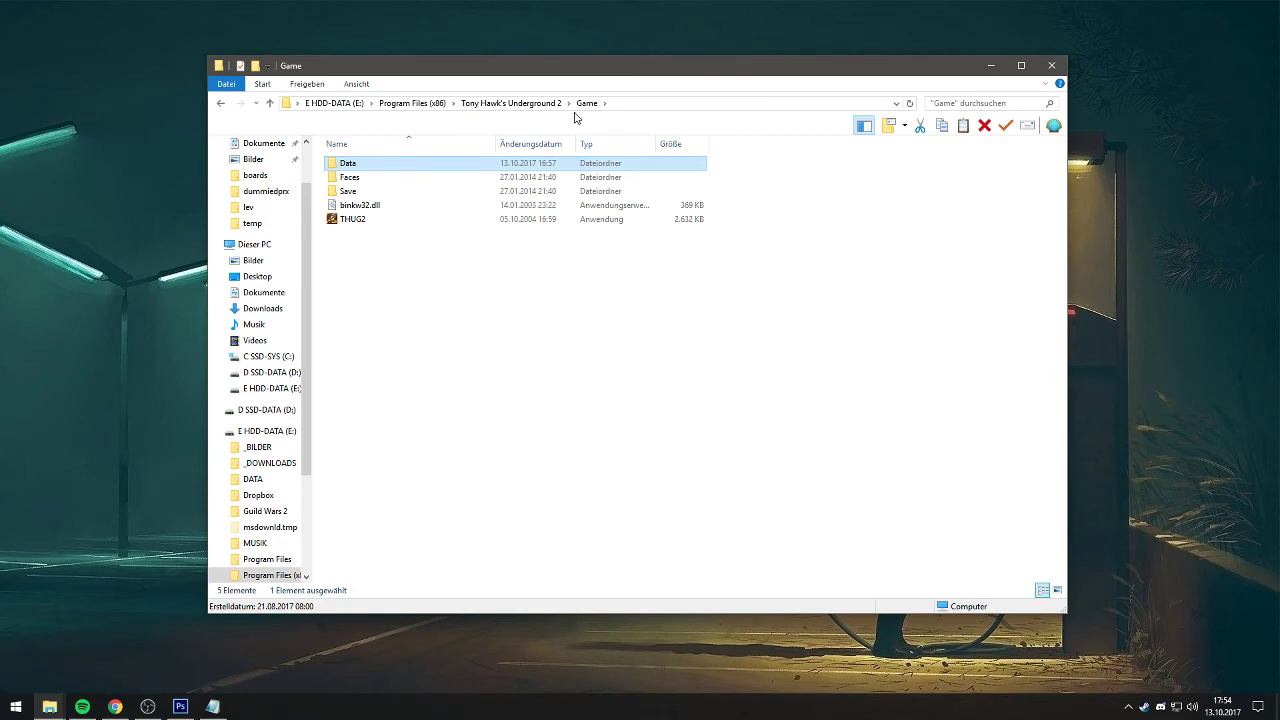
double_click(446, 164)
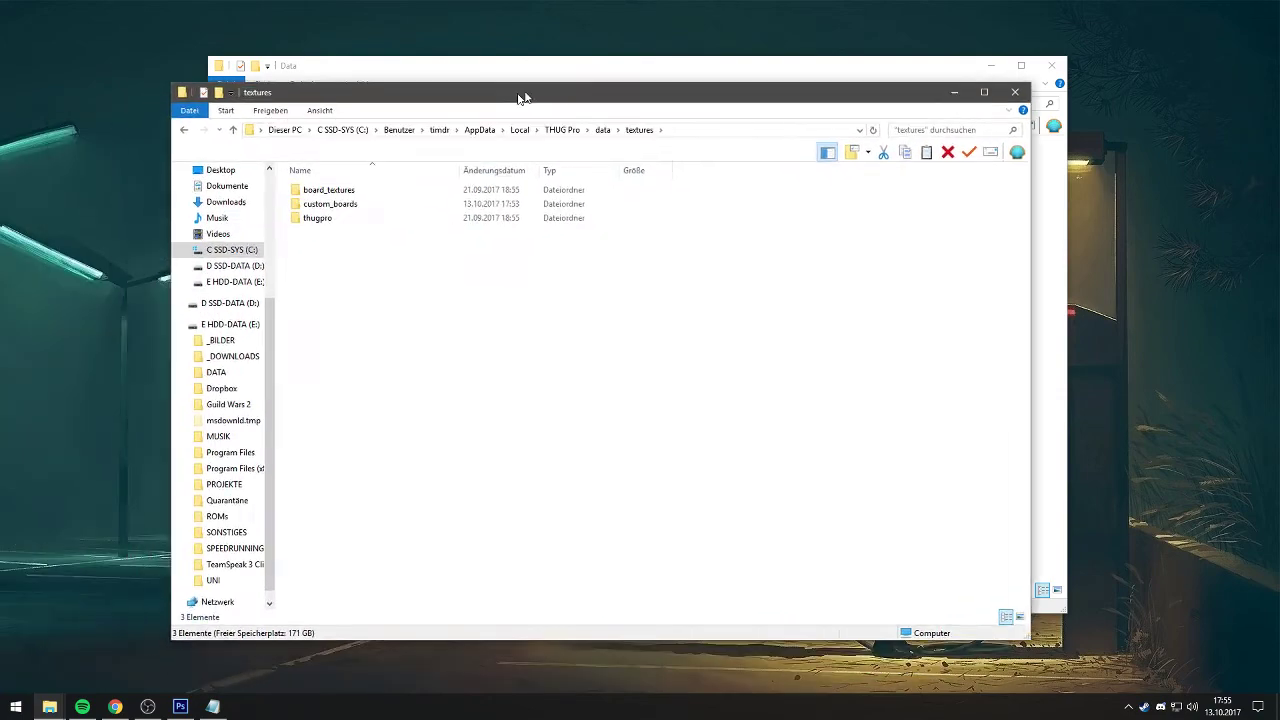
Copy the converted file mushmut2.xbx from THUG Pro's textures\custom_boards folder, and minimize that folder window.
double_click(345, 186)
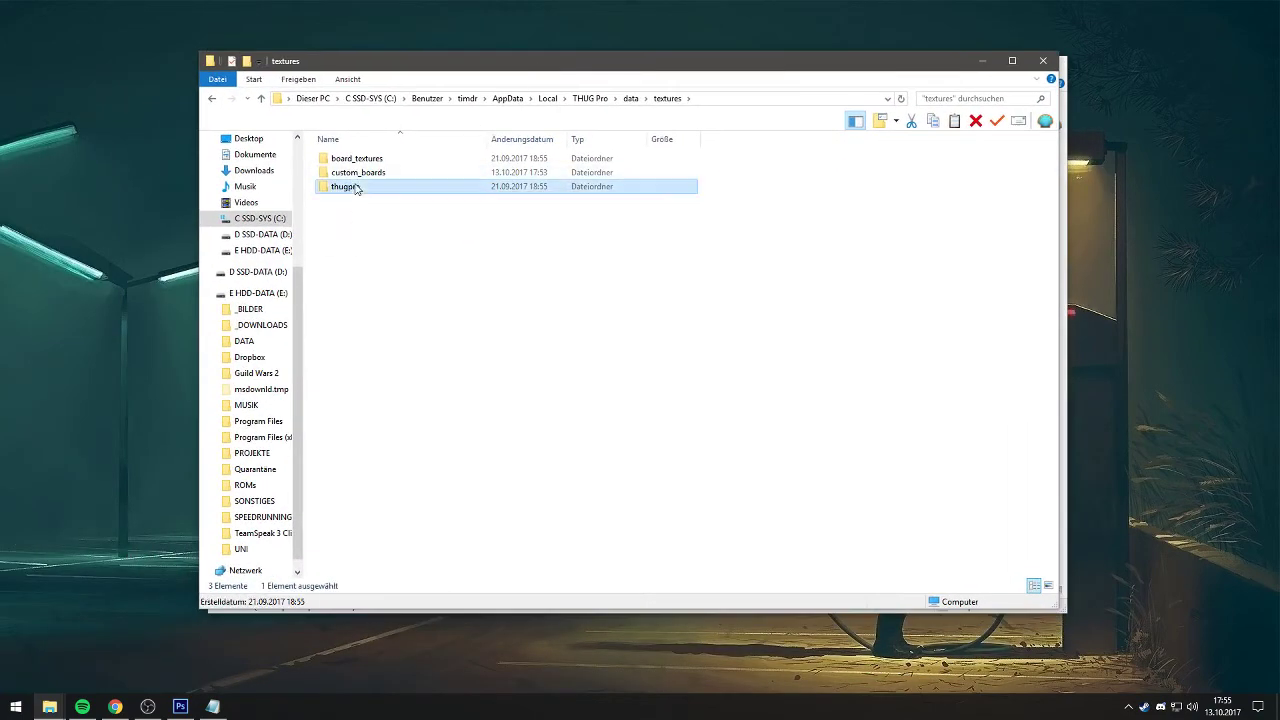
left_click(212, 98)
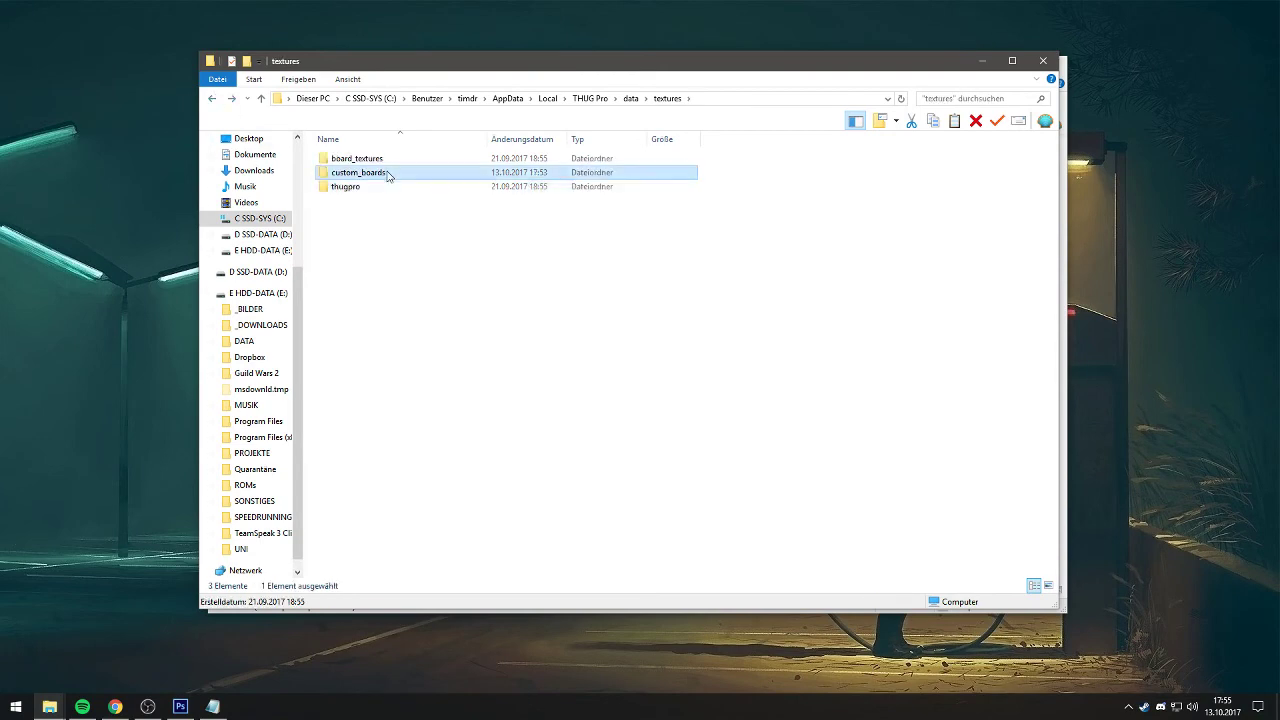
double_click(358, 172)
scroll(375, 330, "down", 5)
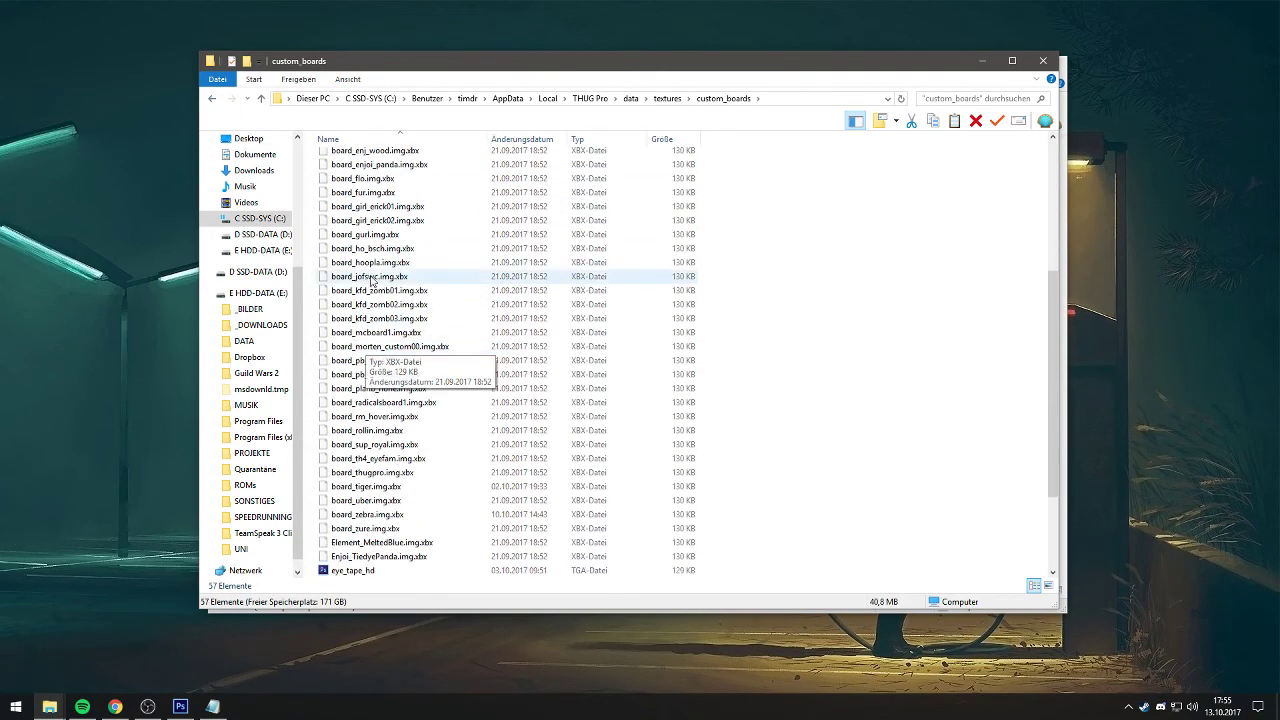
scroll(395, 230, "up", 5)
scroll(387, 360, "down", 8)
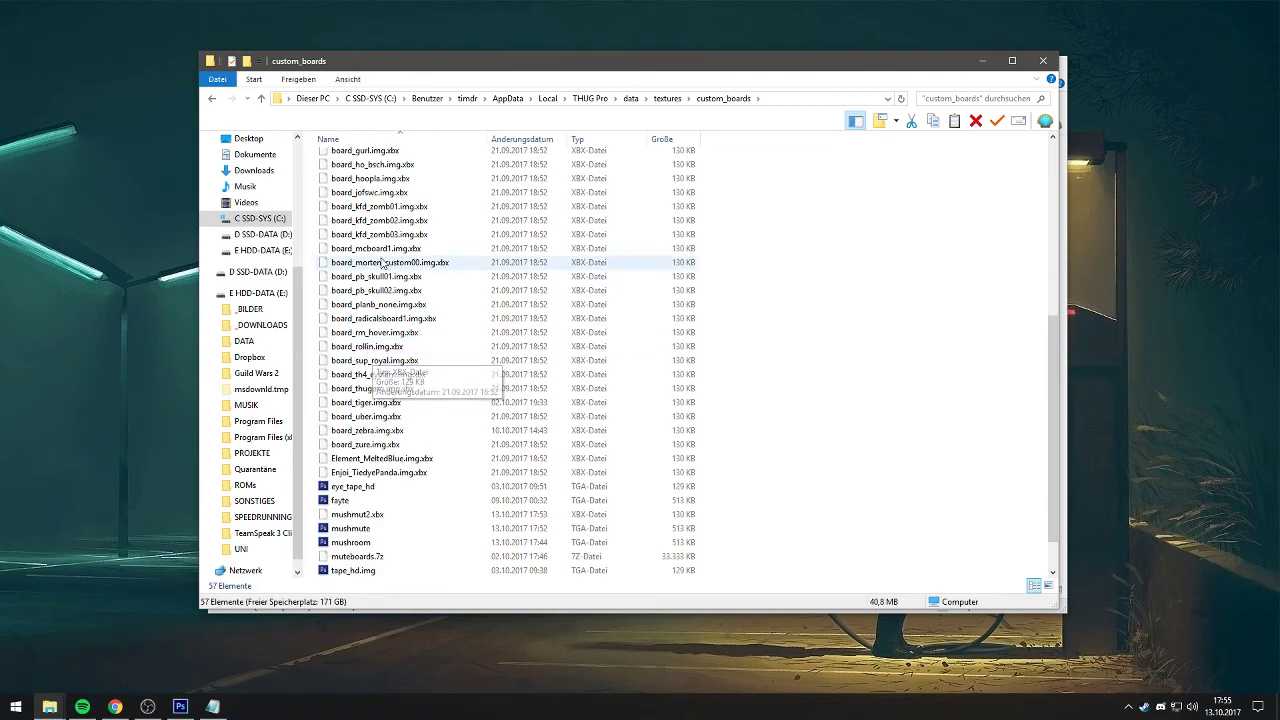
scroll(388, 322, "down", 1)
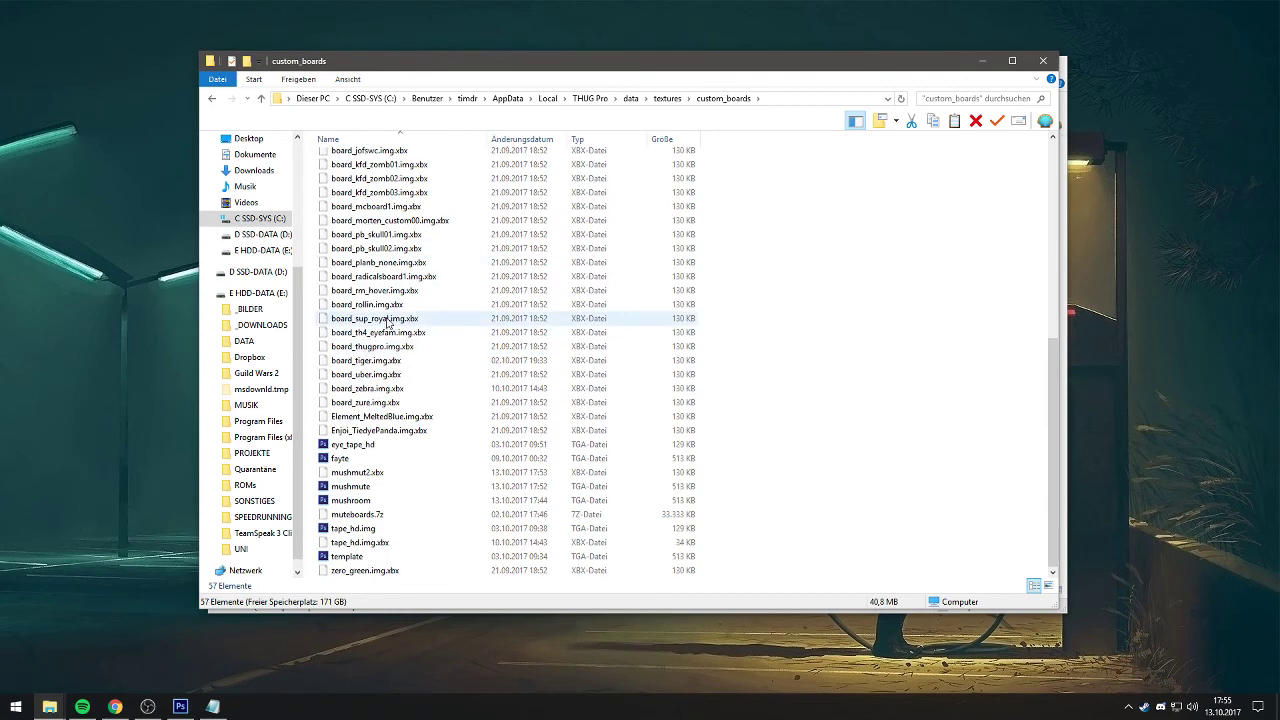
left_click(370, 473)
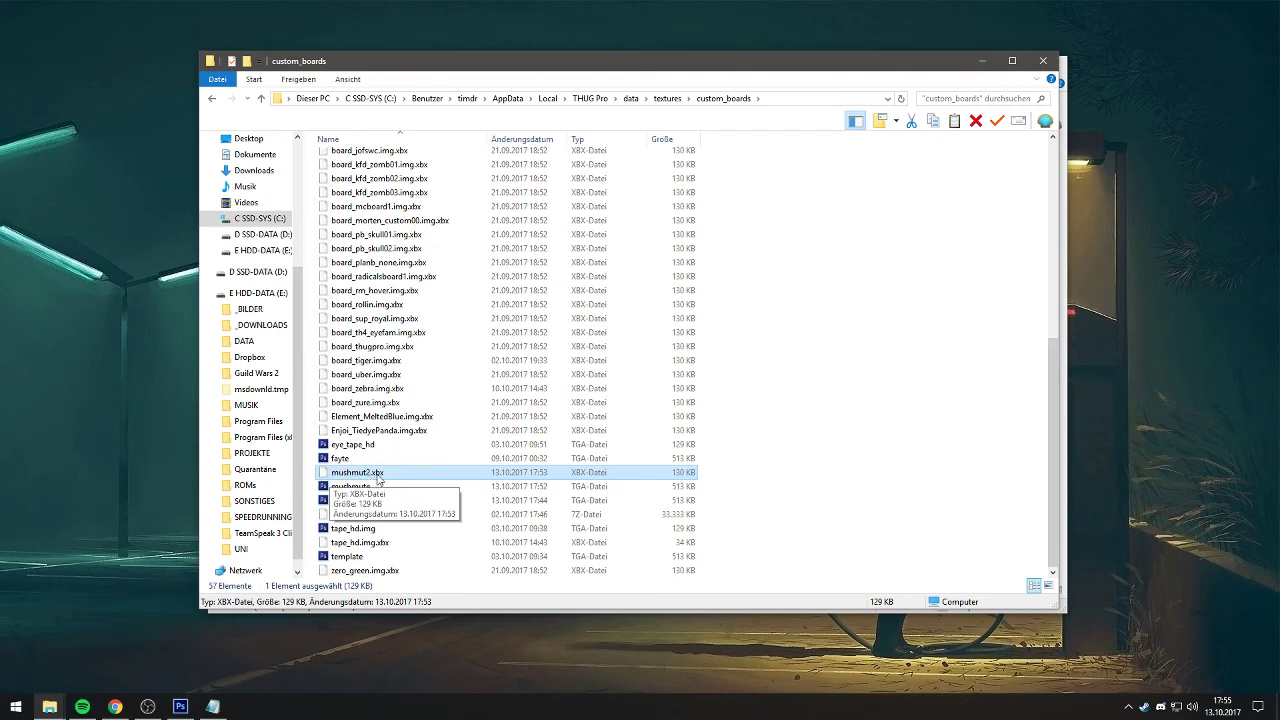
right_click(399, 476)
left_click(437, 395)
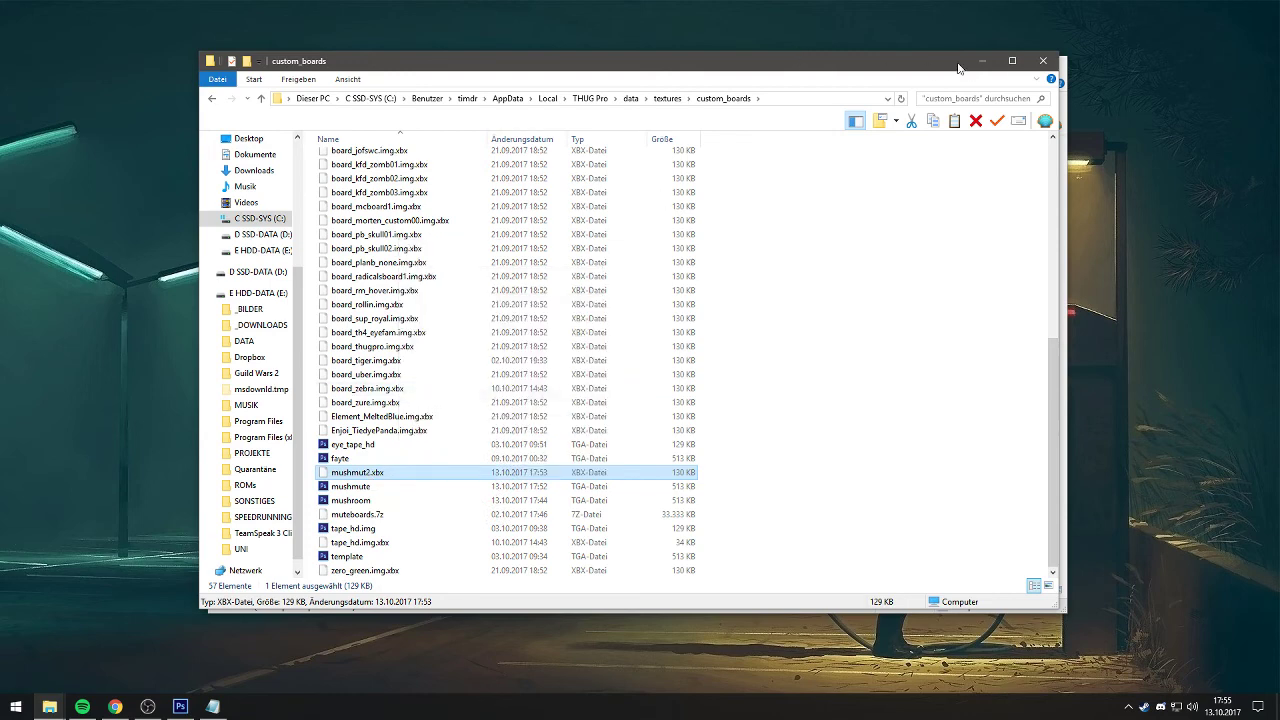
left_click(983, 61)
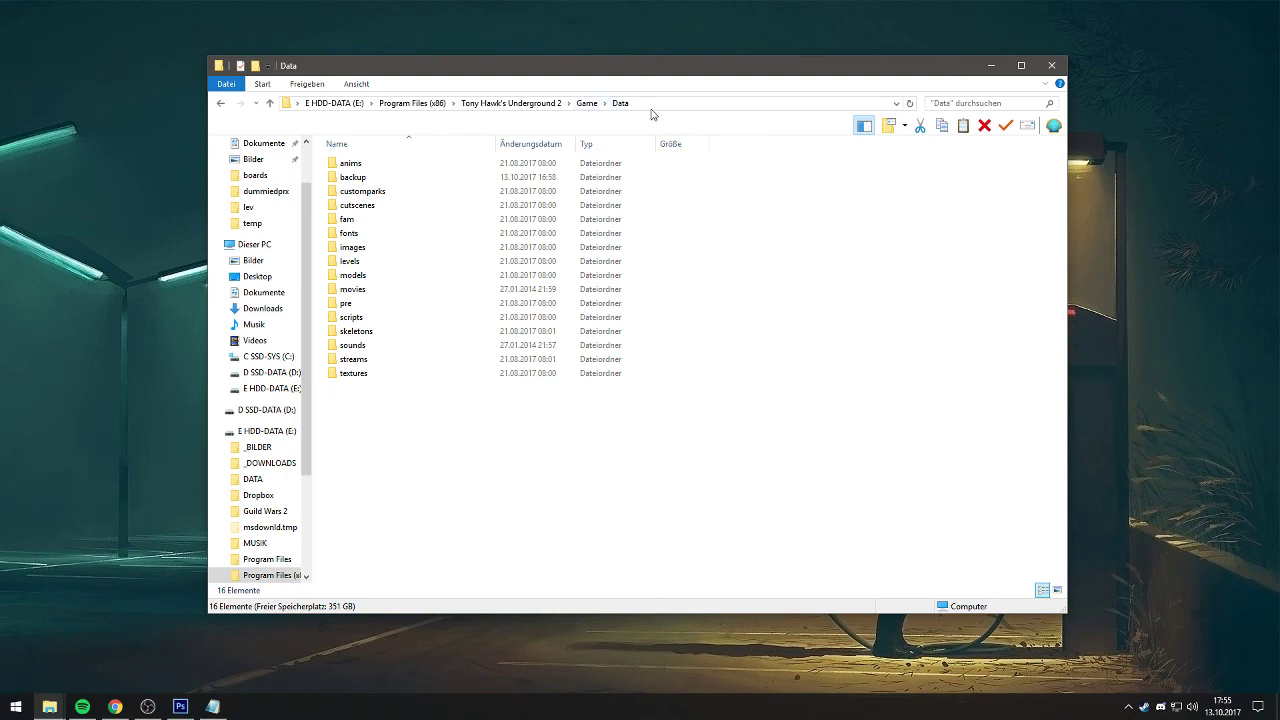
Paste mushmut2.xbx into the textures\Boards folder of the game's Data directory.
double_click(356, 374)
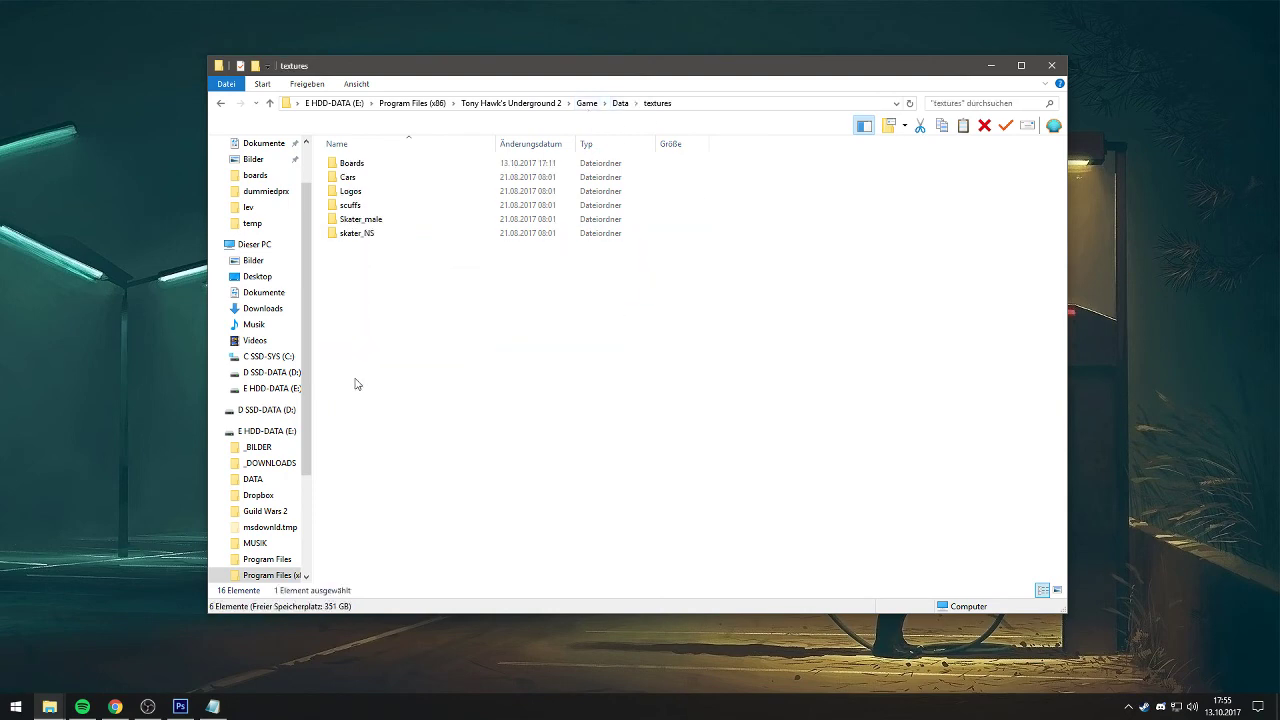
double_click(351, 163)
scroll(809, 240, "down", 10)
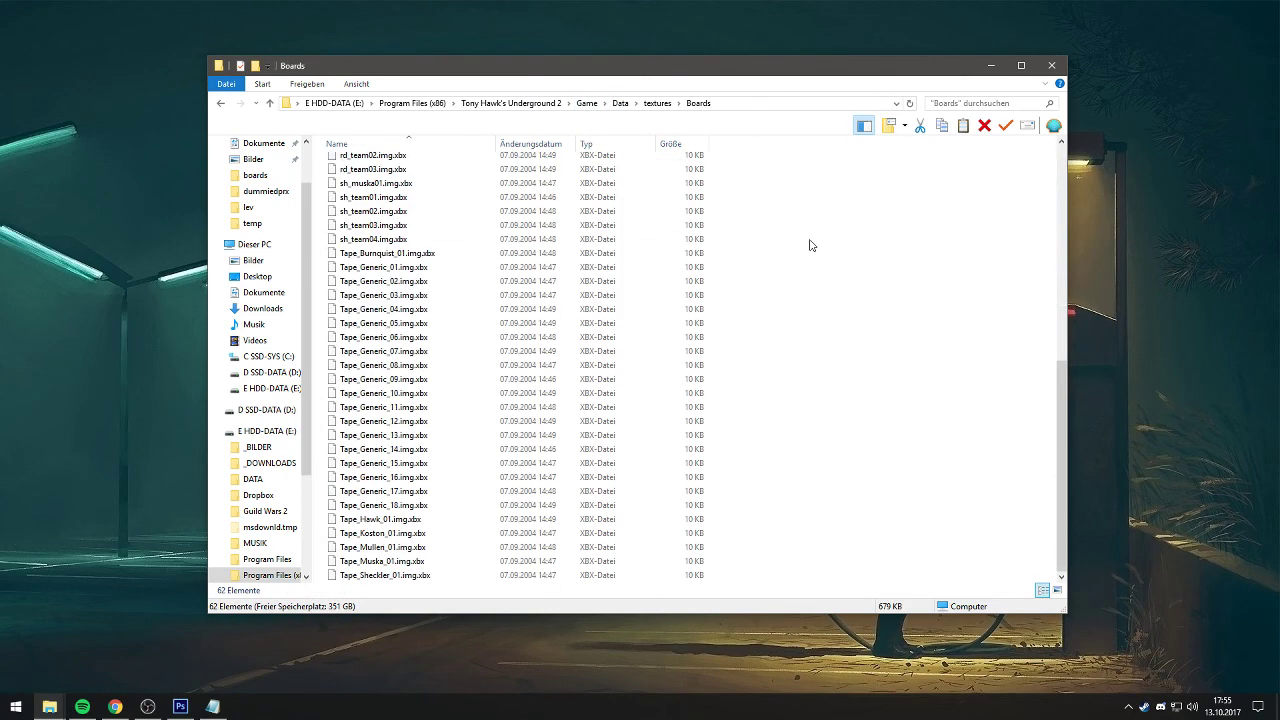
scroll(811, 248, "up", 10)
right_click(811, 248)
left_click(845, 340)
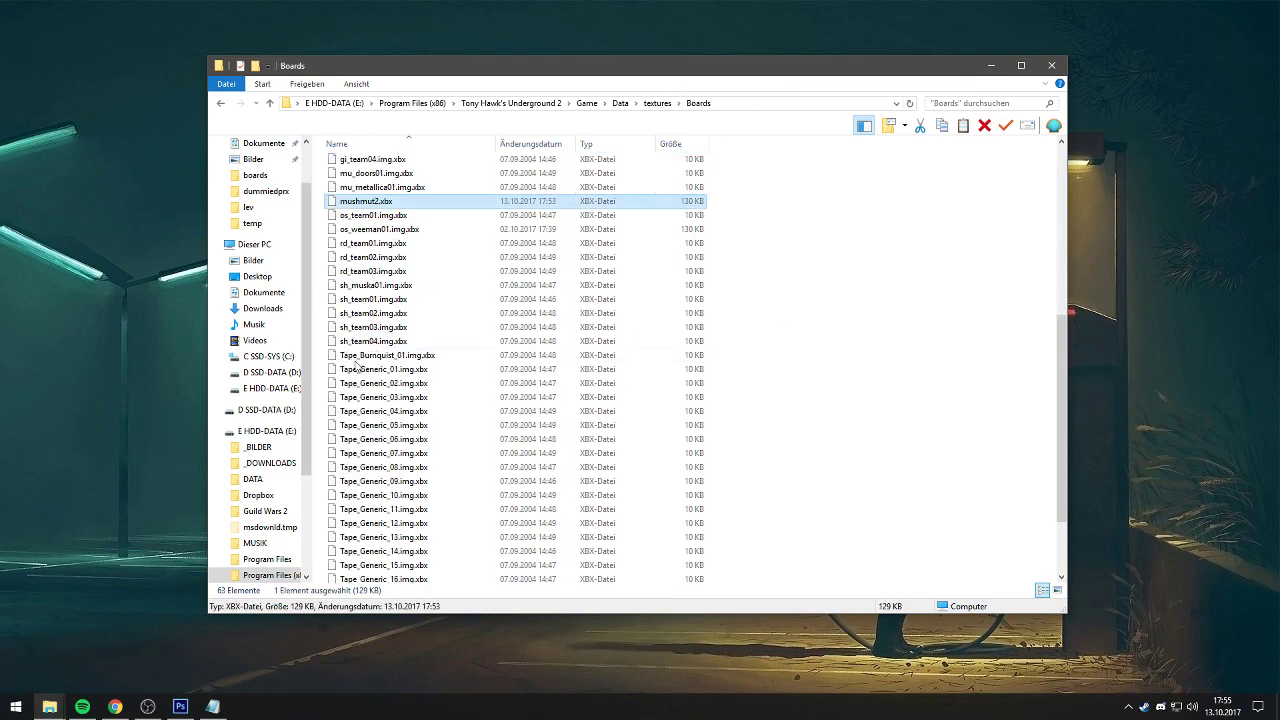
Copy the file name of mu_metallica01.img.xbx without renaming it, and delete that original board file.
scroll(370, 207, "up", 1)
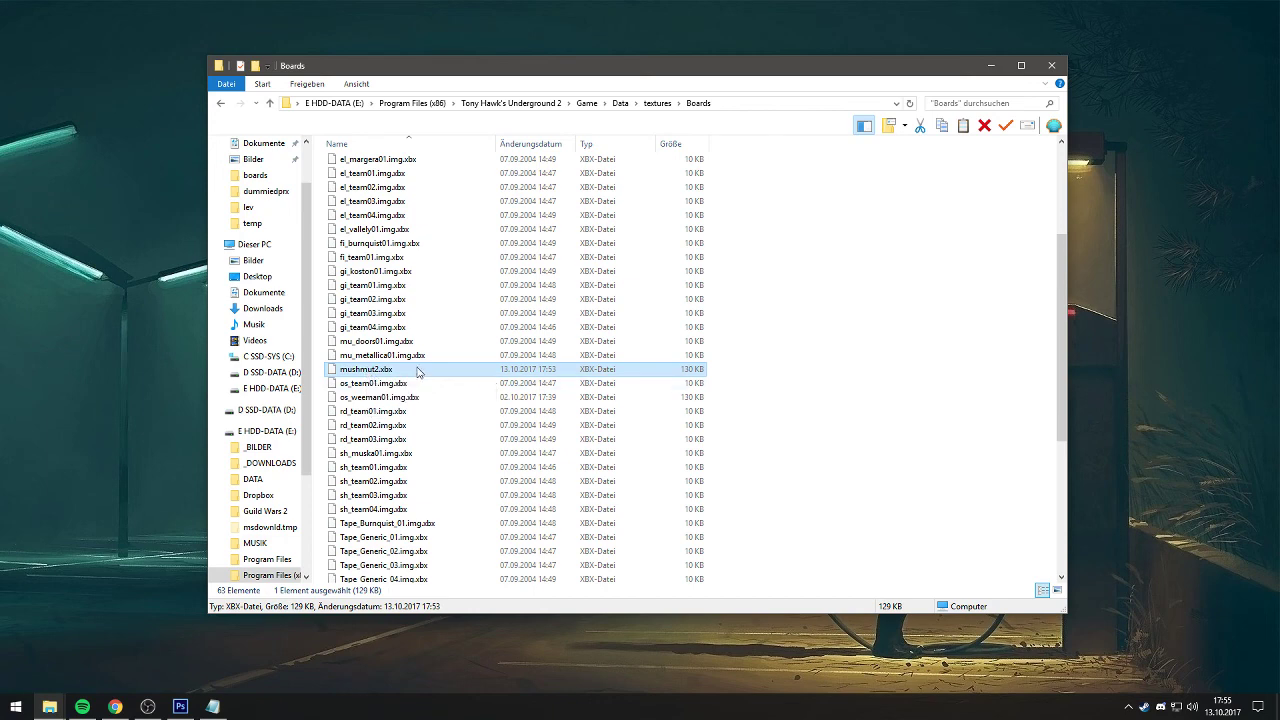
left_click(401, 357)
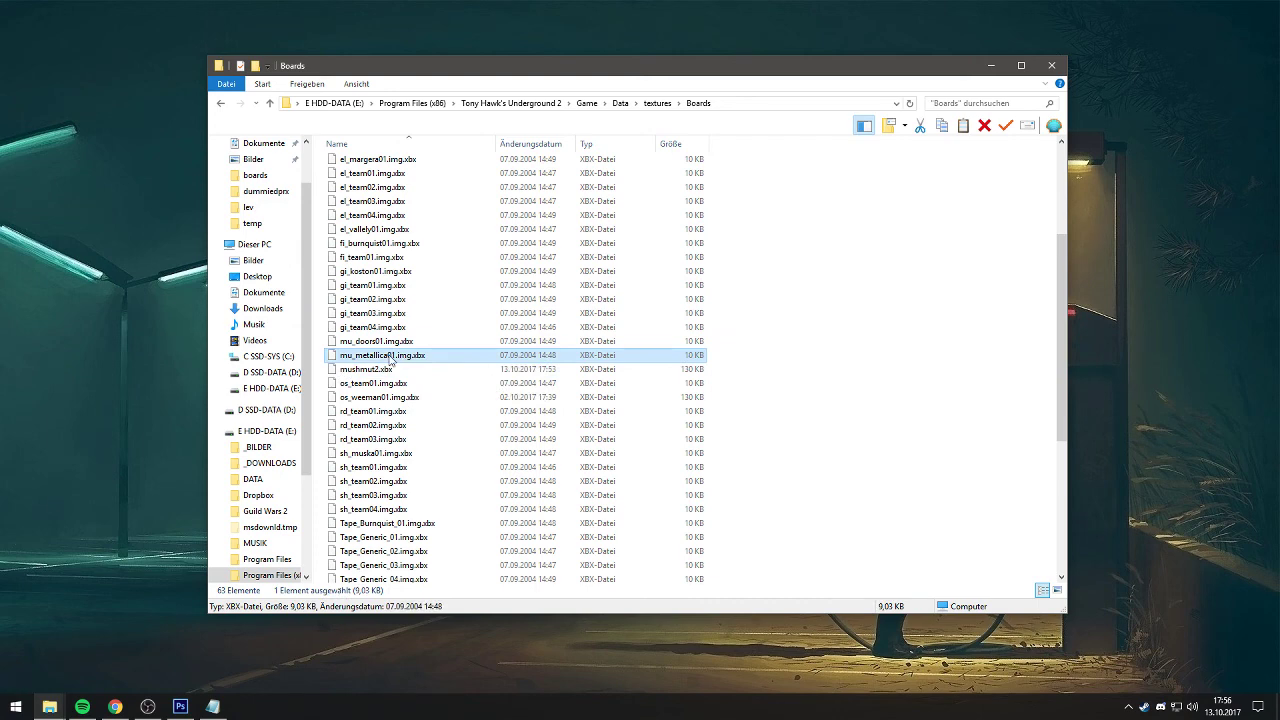
right_click(390, 362)
left_click(474, 537)
key("ctrl+c")
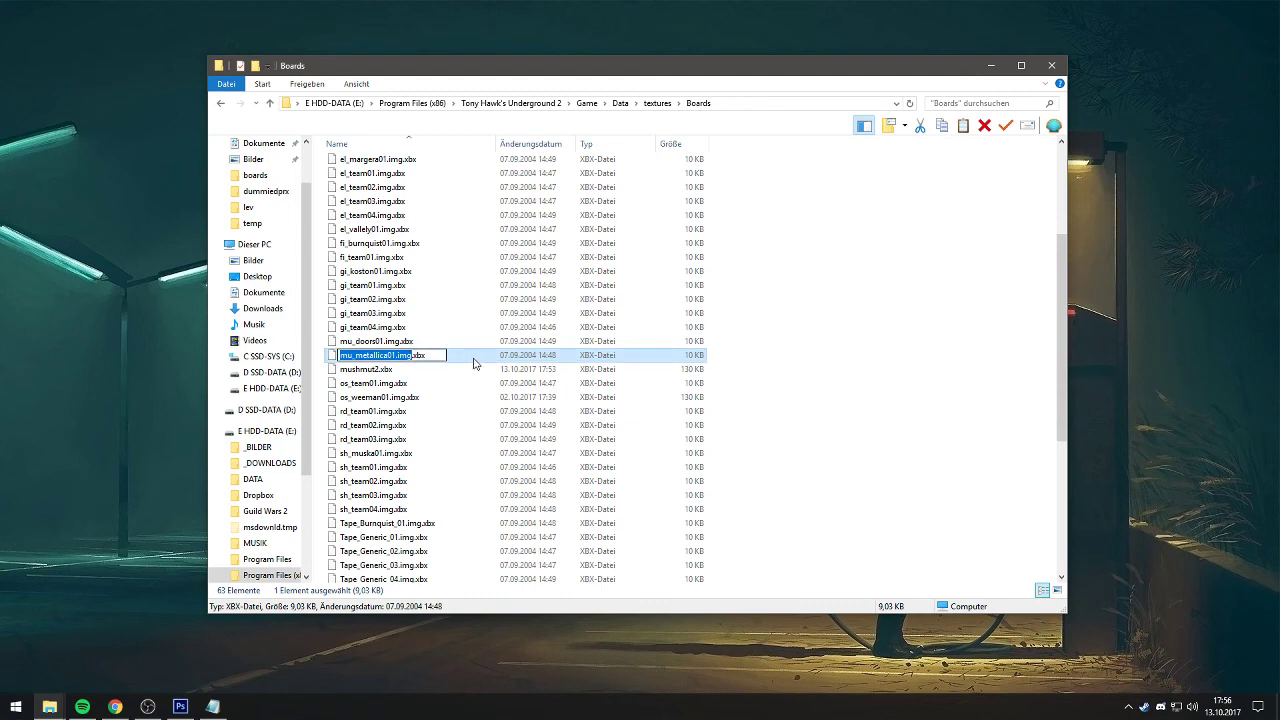
key("Escape")
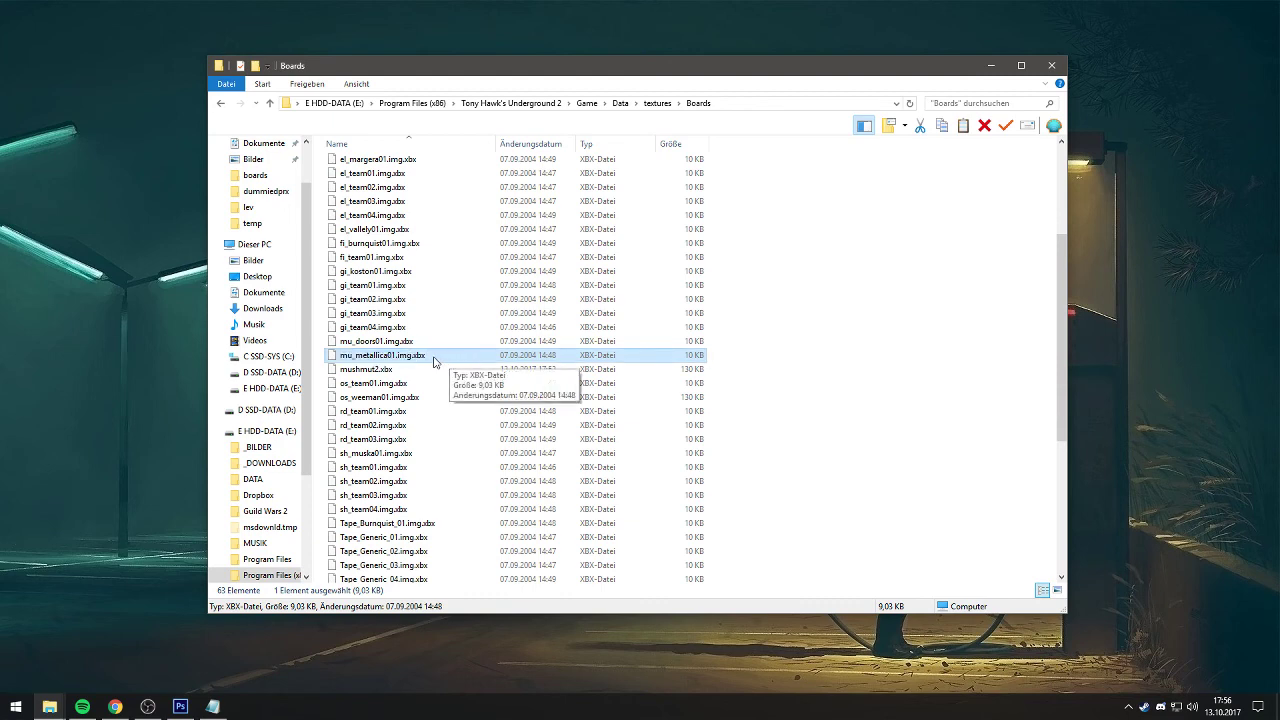
key("Delete")
Rename mushmut2.xbx as mu_metallica01.img.xbx.
right_click(378, 362)
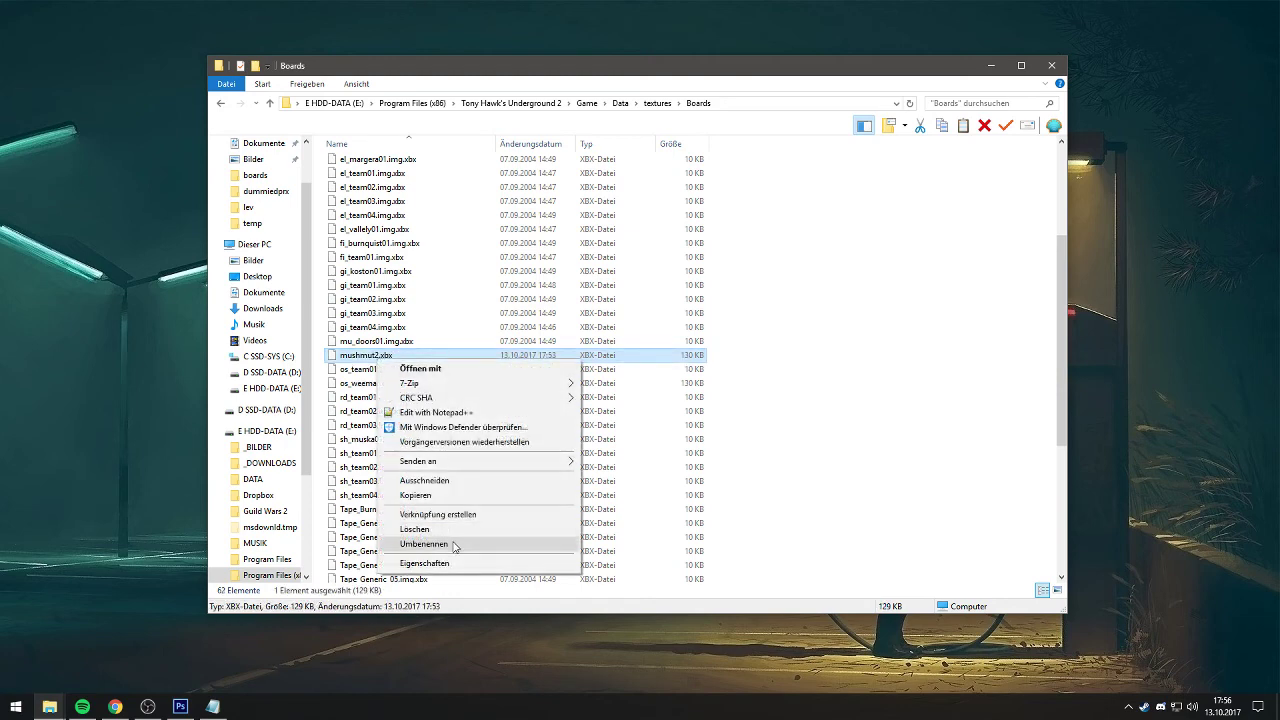
left_click(418, 542)
key("ctrl+v")
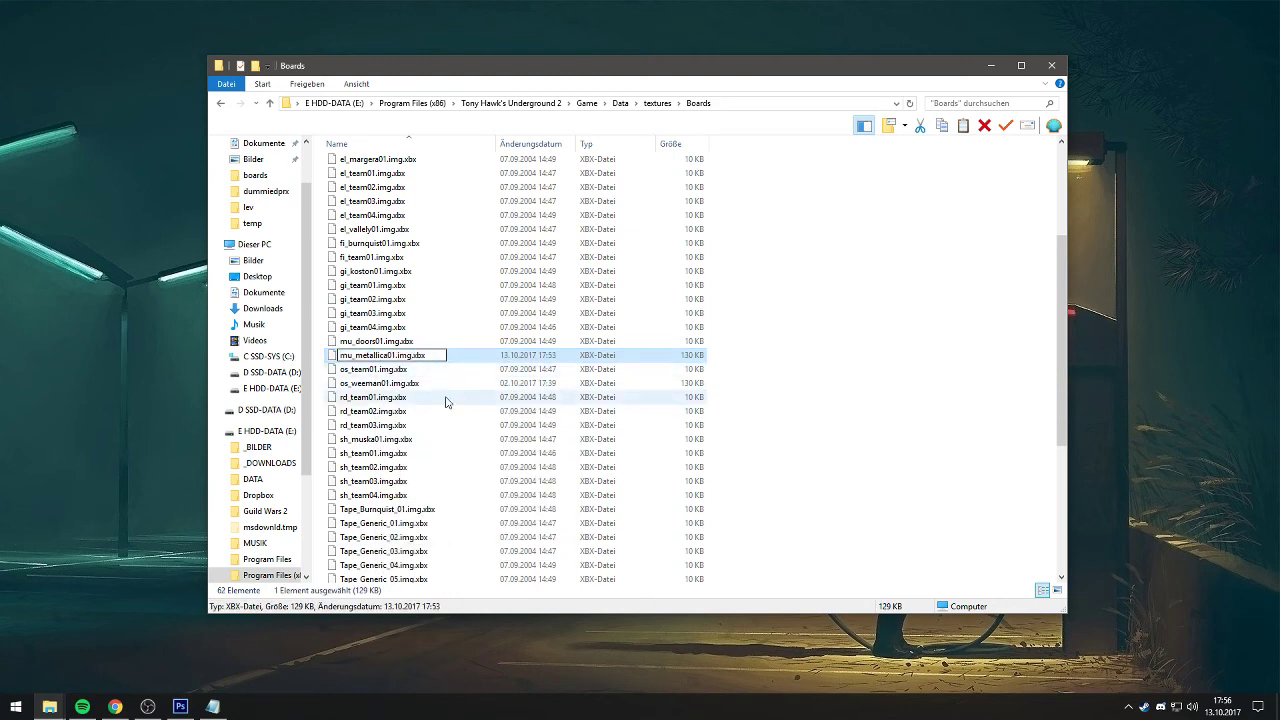
key("Return")
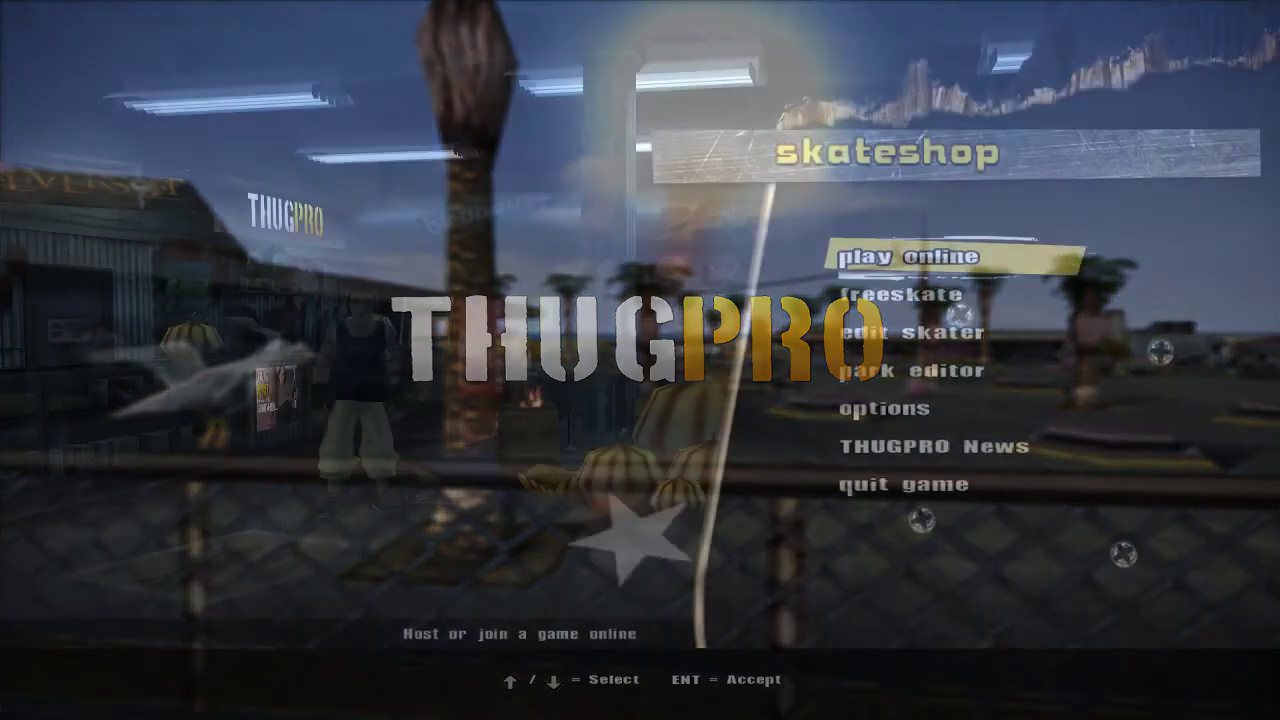
Switch to THUG Pro and open the current skater for editing from the skateshop.
key("Down")
key("Down")
key("Return")
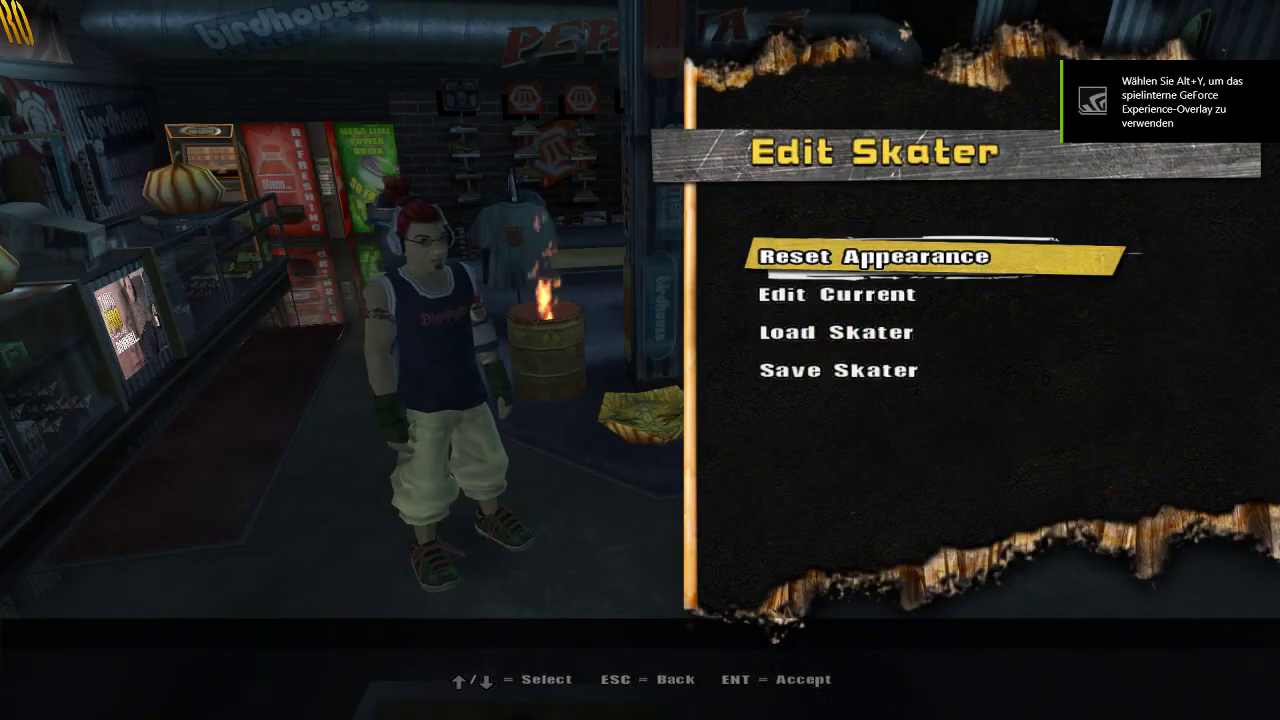
key("Down")
key("Return")
Open the deck graphic choices in the skater's deck options and highlight the Metallica board.
key("Up")
key("Up")
key("Up")
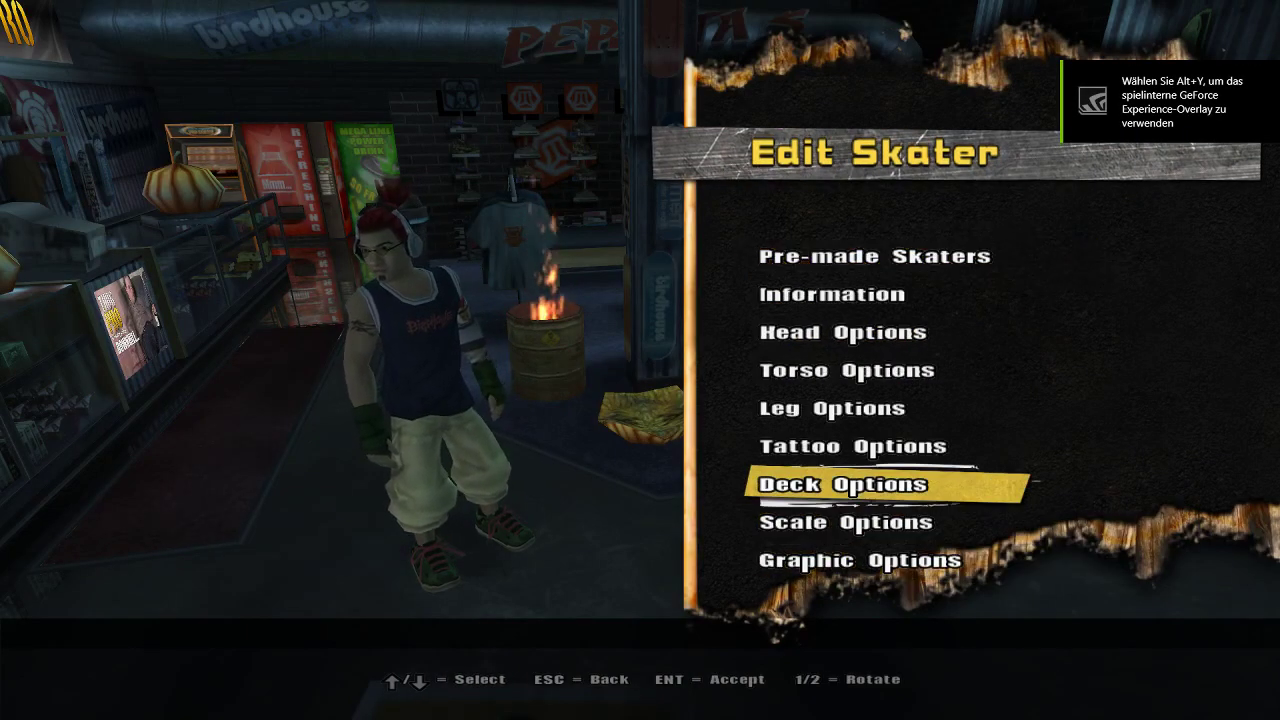
key("Return")
key("Down")
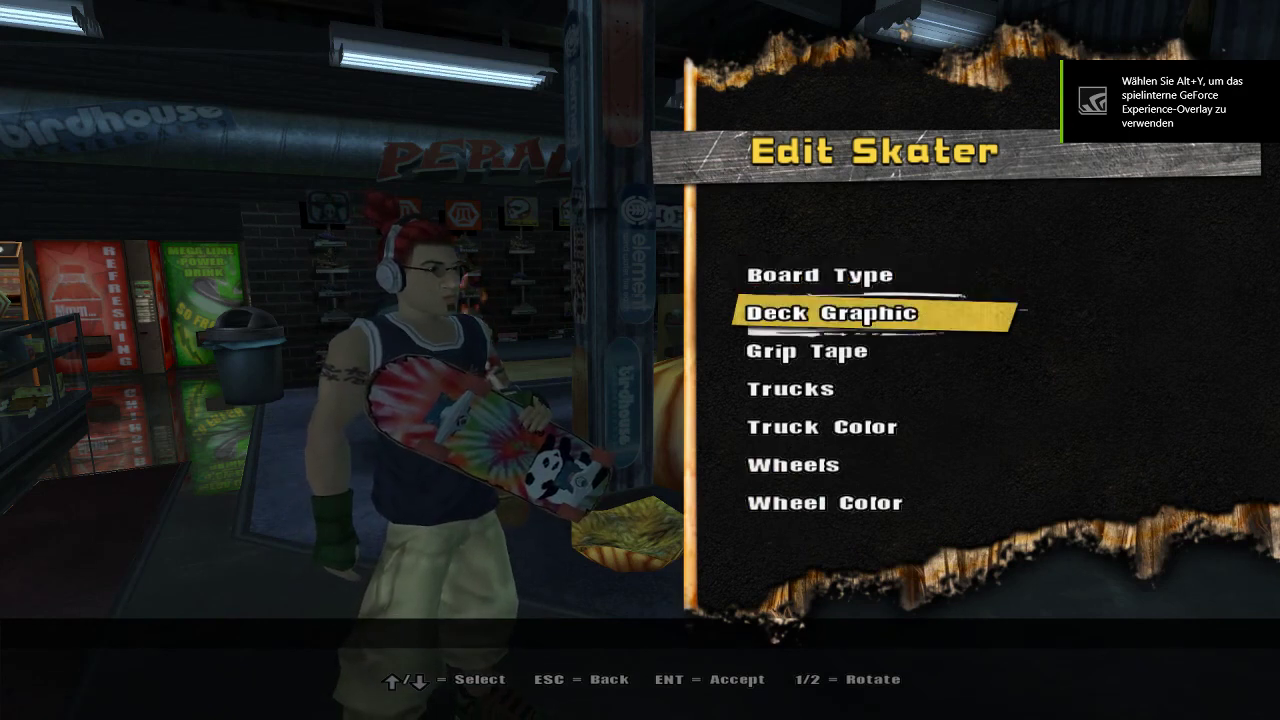
key("Return")
key("Up")
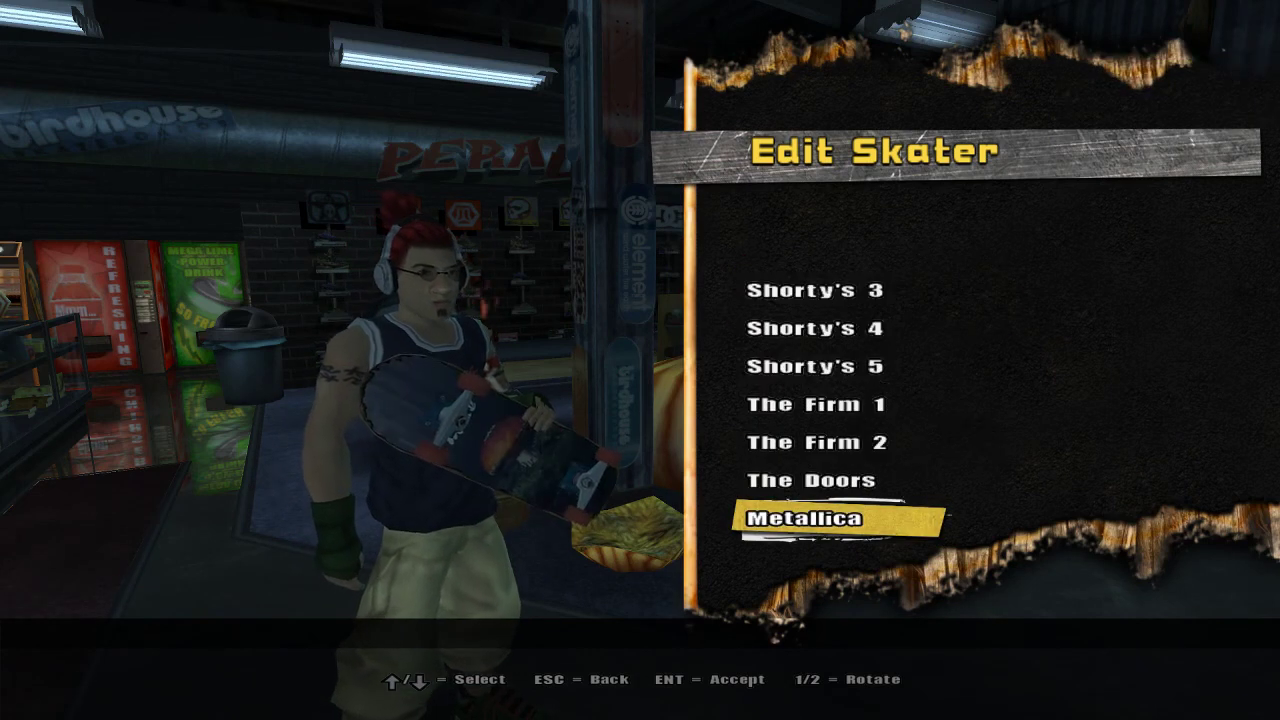